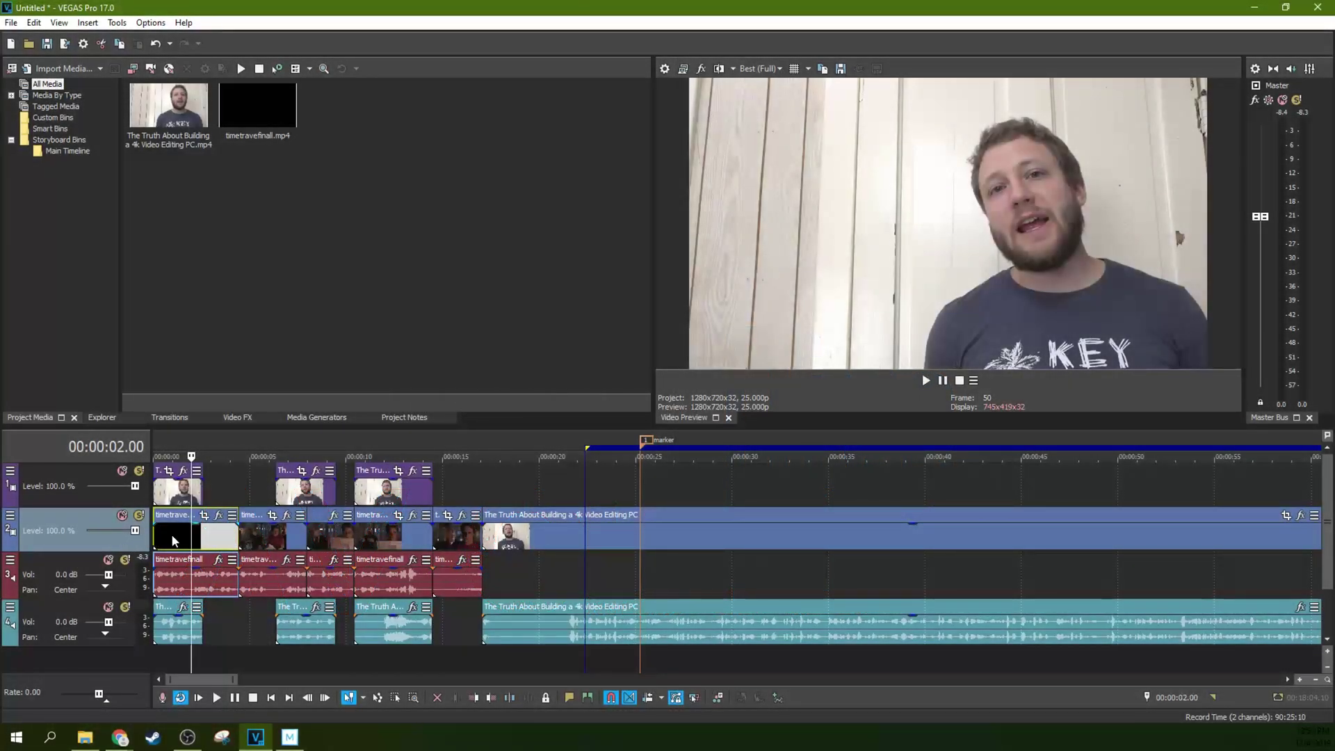
Preview the first track 2 clips by moving the playhead around 12 seconds and back.
left_click(172, 541)
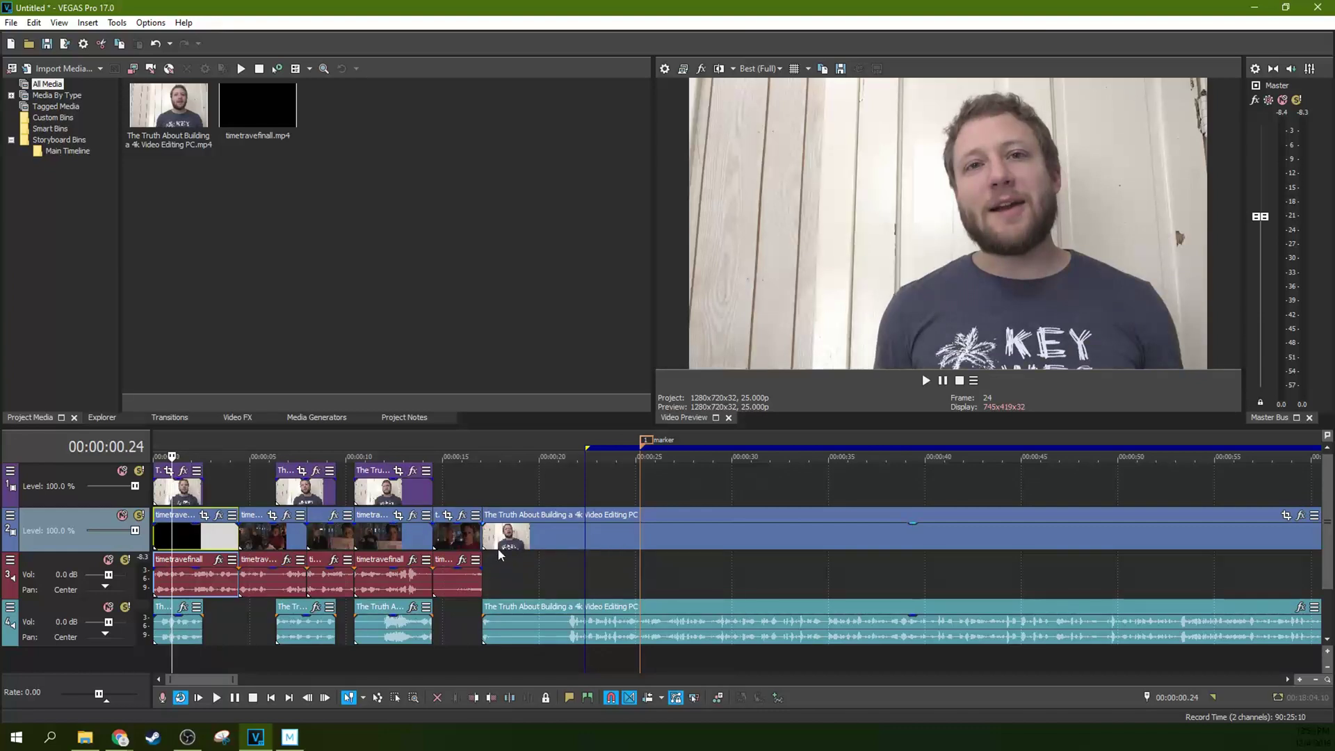
left_click(400, 548)
left_click(321, 546)
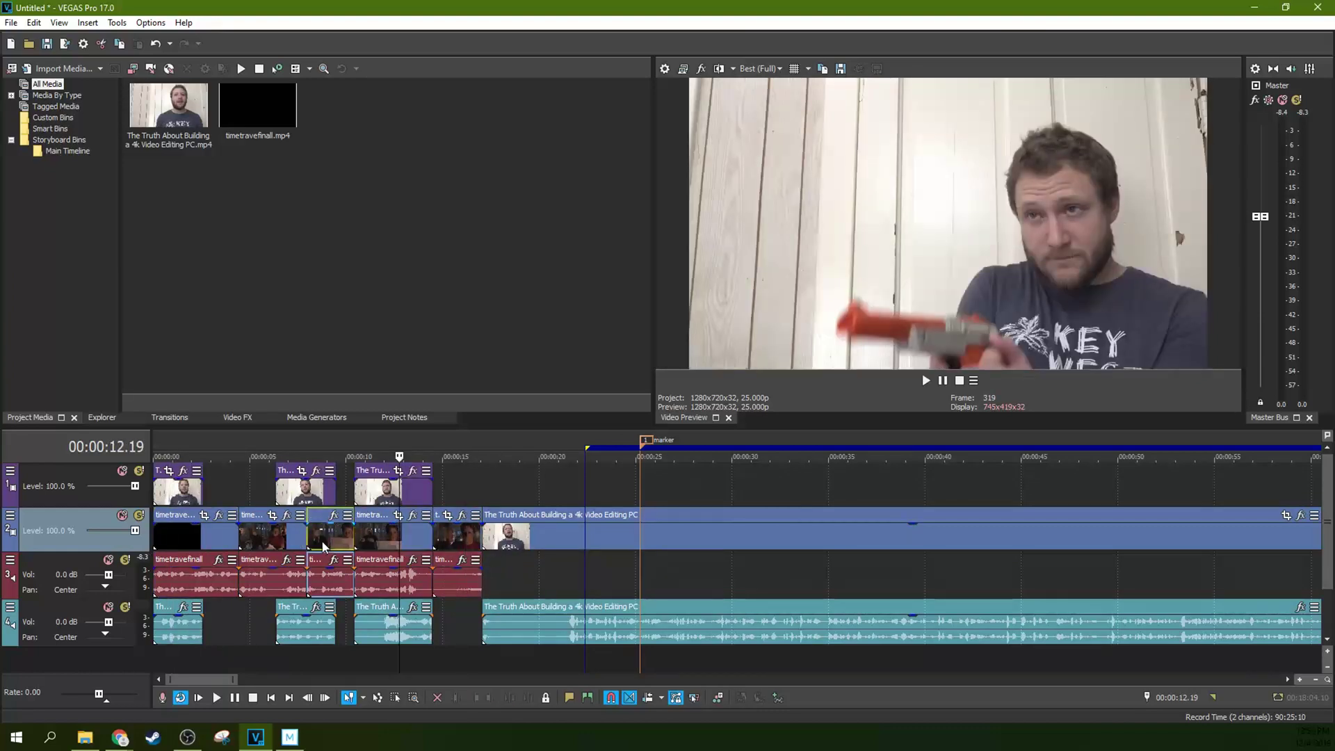
left_click(187, 546)
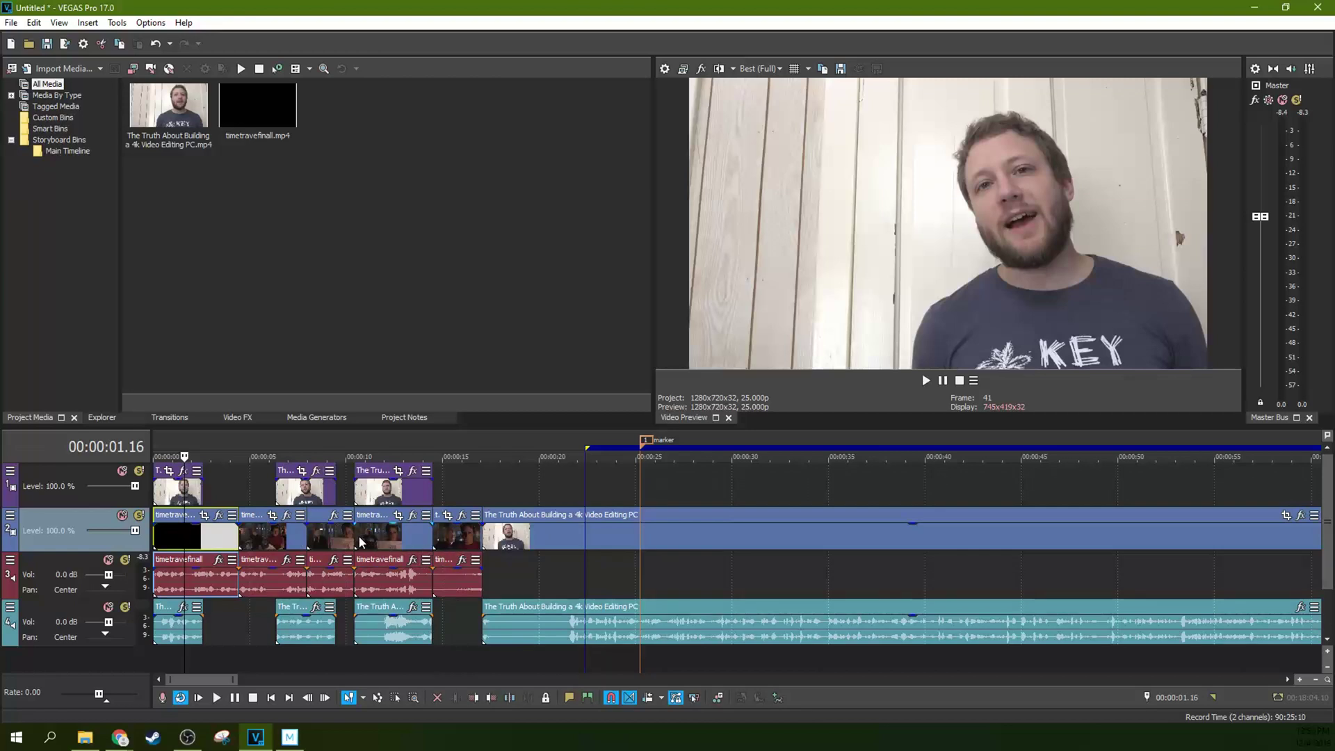
Try trimming the track 2 clip and moving The Truth clip left, then undo those moves.
left_click_drag(350, 541, 331, 537)
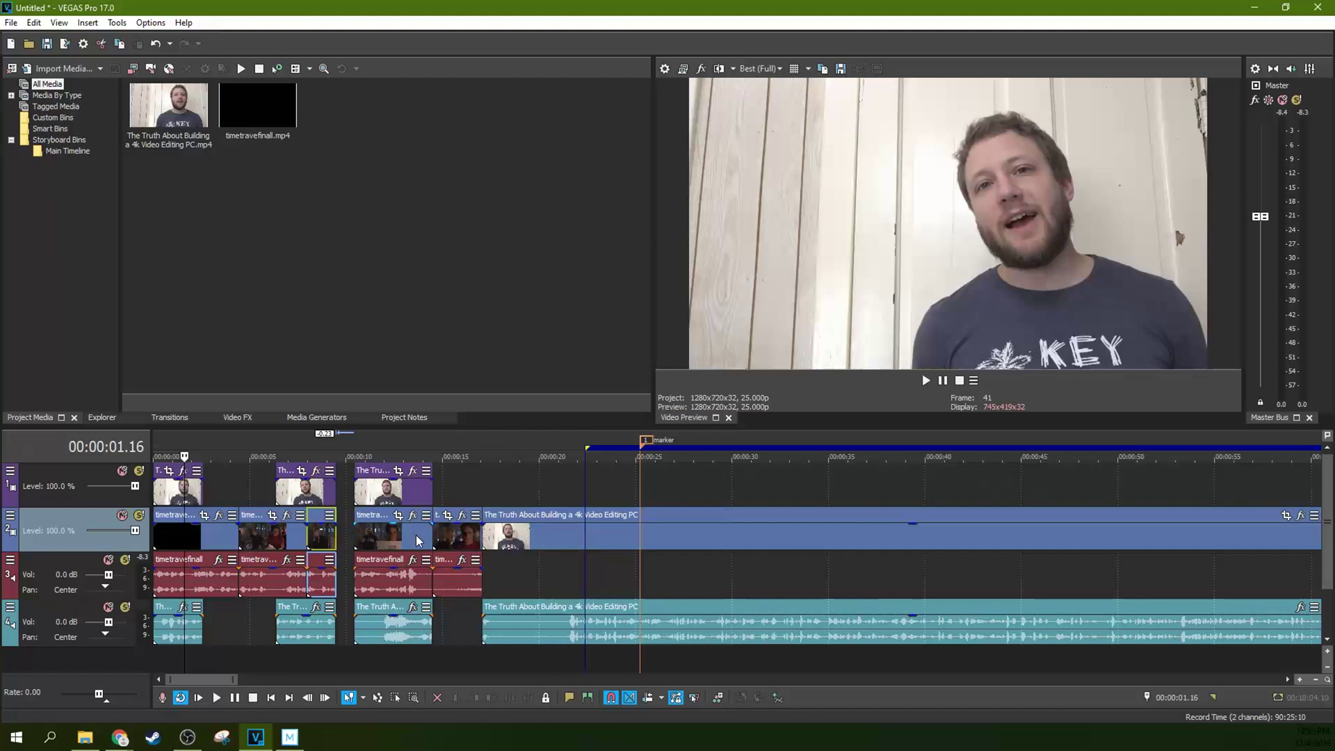
left_click_drag(370, 499, 363, 539)
left_click_drag(449, 537, 431, 536)
key("ctrl+z")
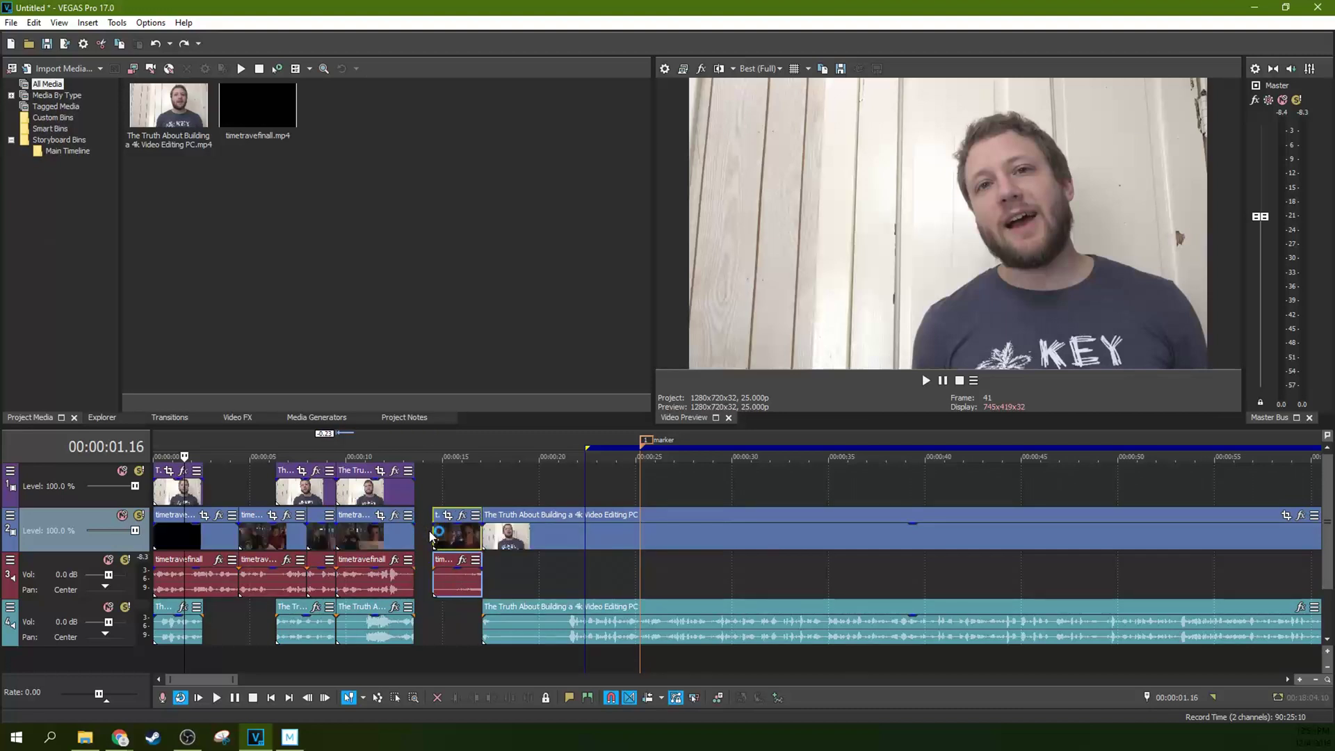
key("ctrl+z")
key("ctrl+z")
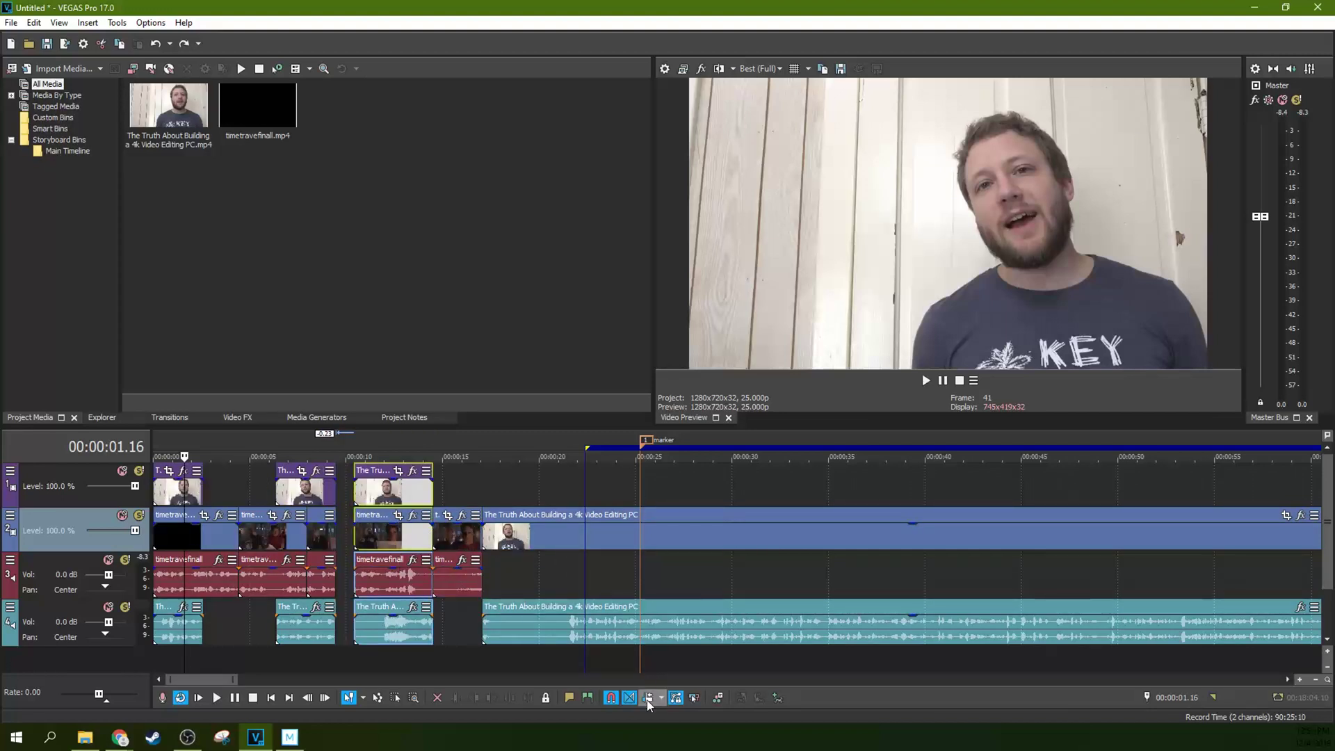
Test ripple drags, then trim the track 2 clip's end so later clips ripple left.
left_click_drag(362, 544, 345, 545)
key("ctrl+z")
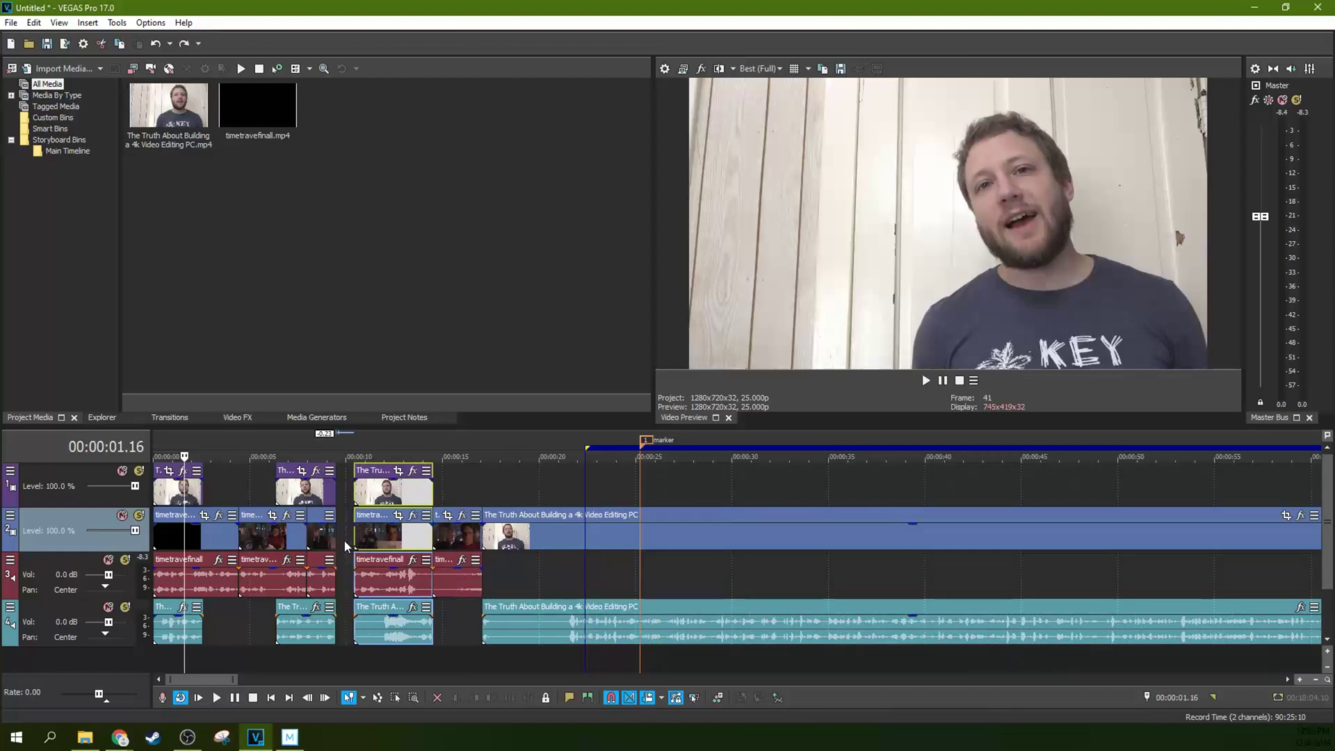
left_click_drag(372, 535, 389, 531)
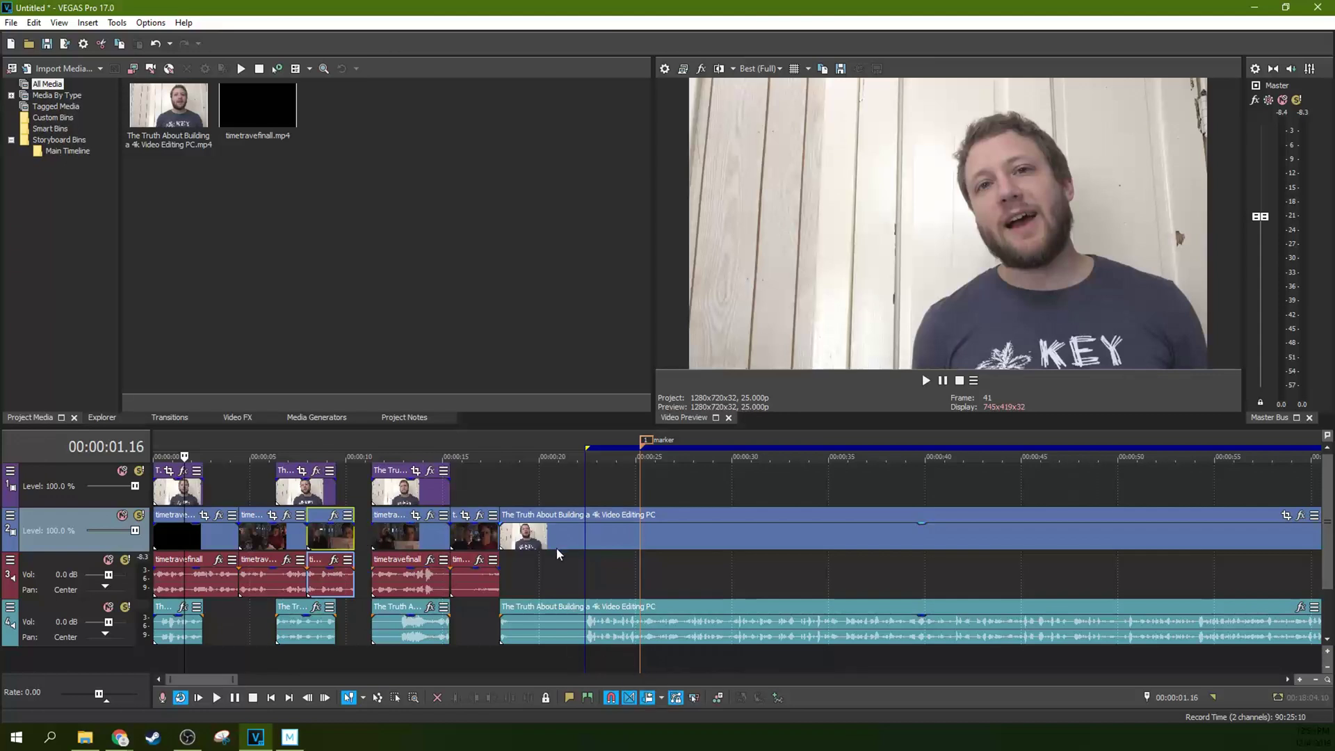
key("ctrl+z")
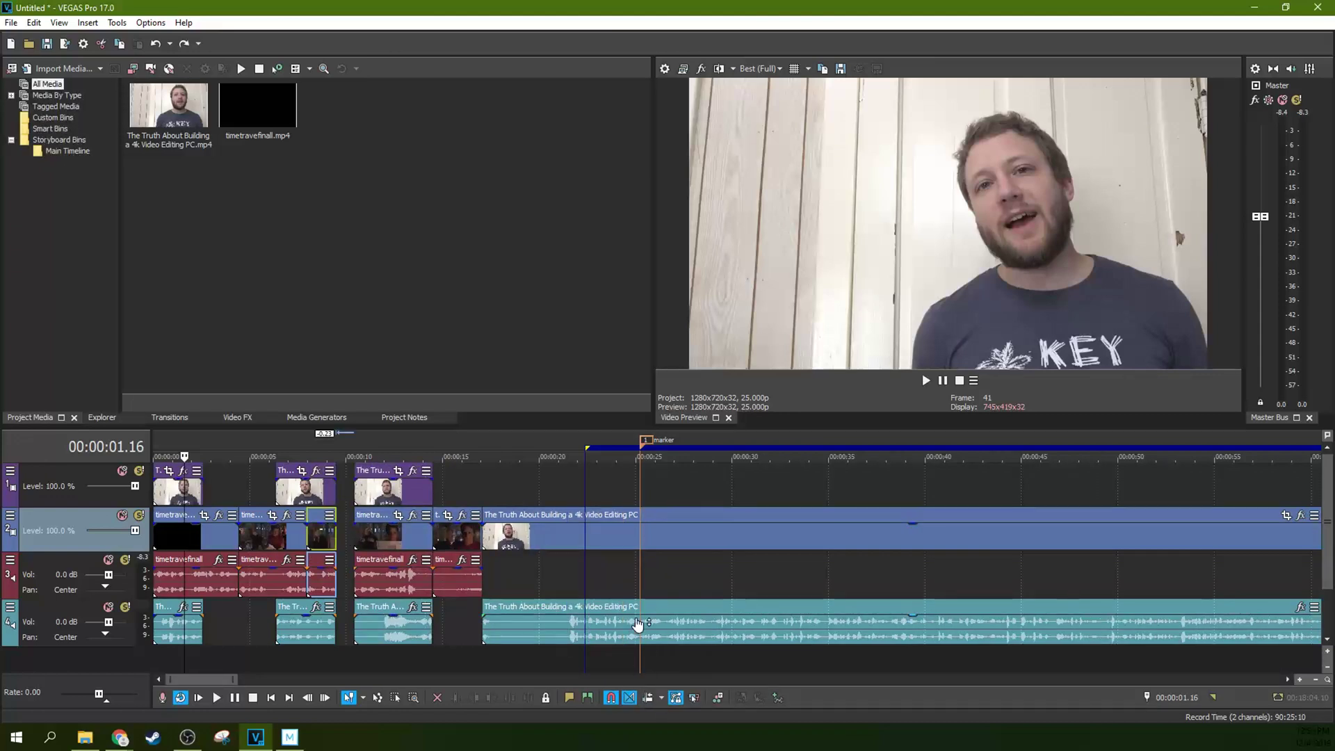
left_click_drag(337, 540, 352, 537)
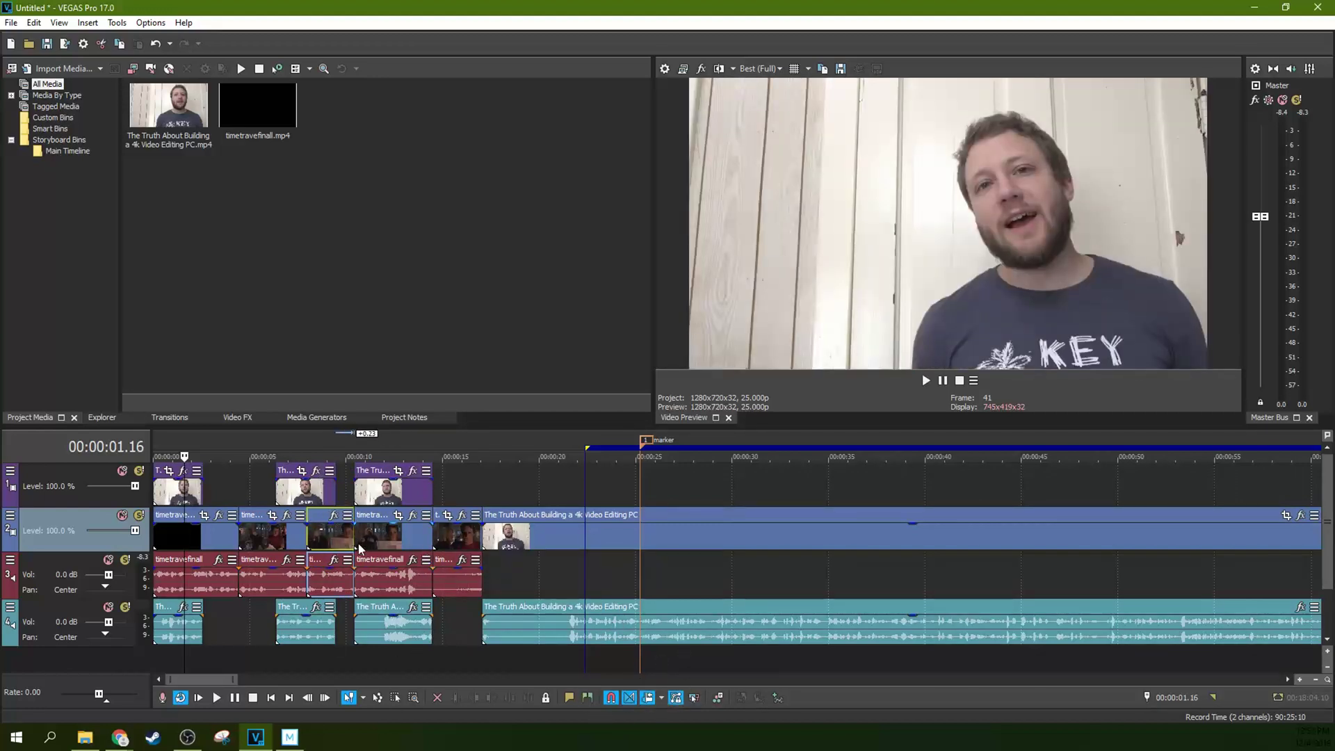
left_click_drag(348, 538, 334, 540)
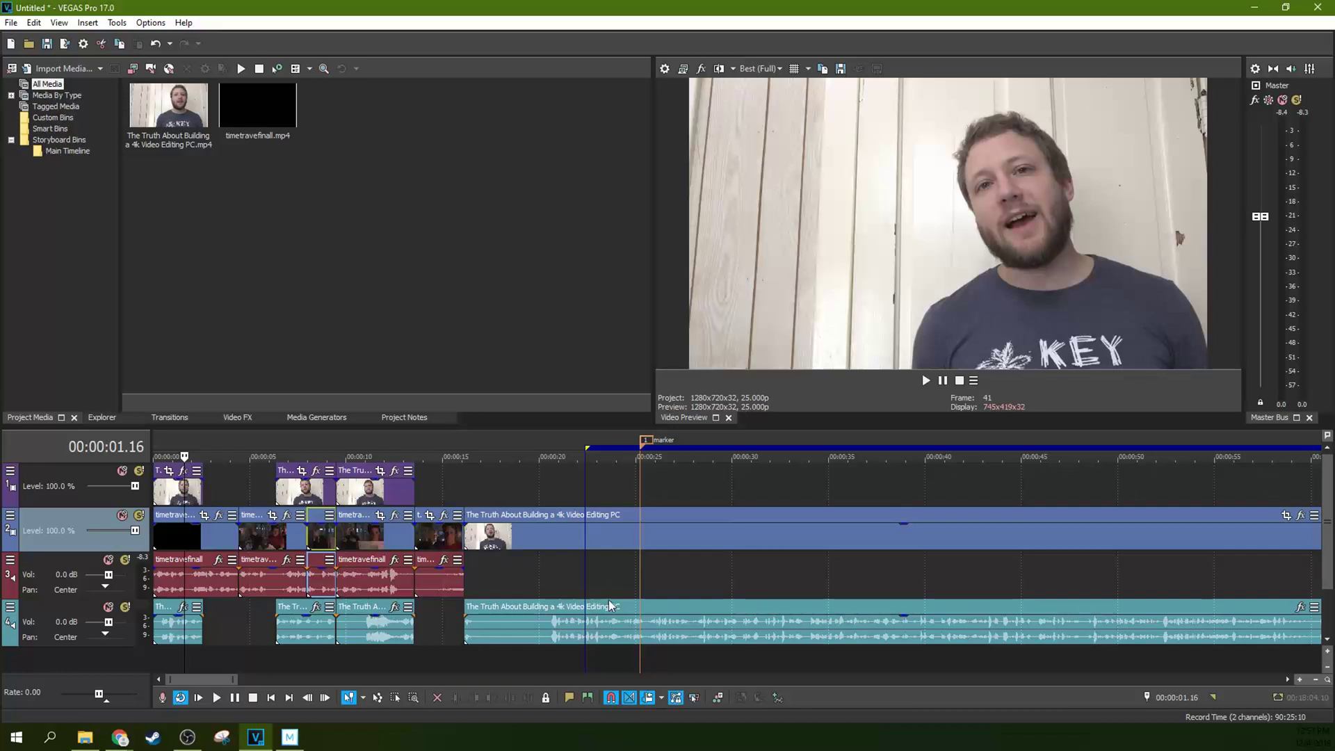
left_click(659, 698)
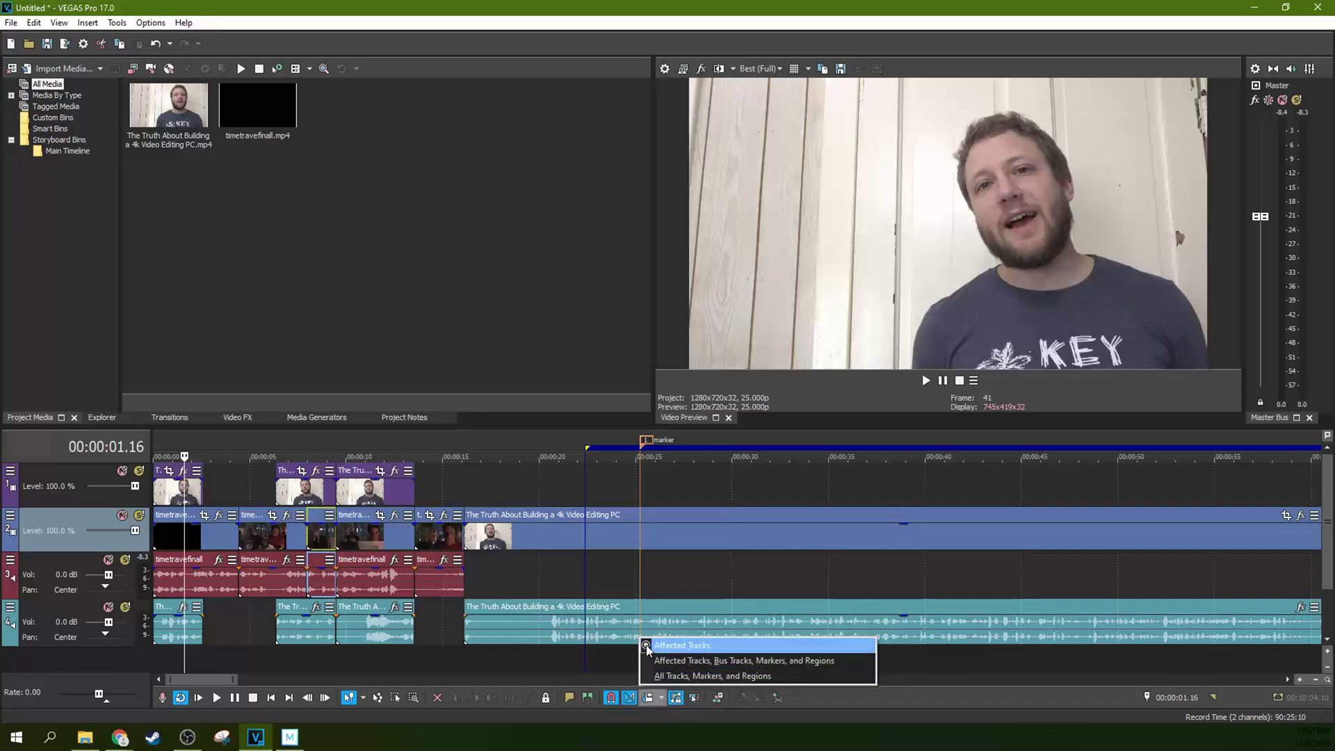
Set Auto Ripple to Affected Tracks and test-shift the track 2 clip right and back.
left_click(681, 645)
left_click(432, 591)
left_click(371, 577)
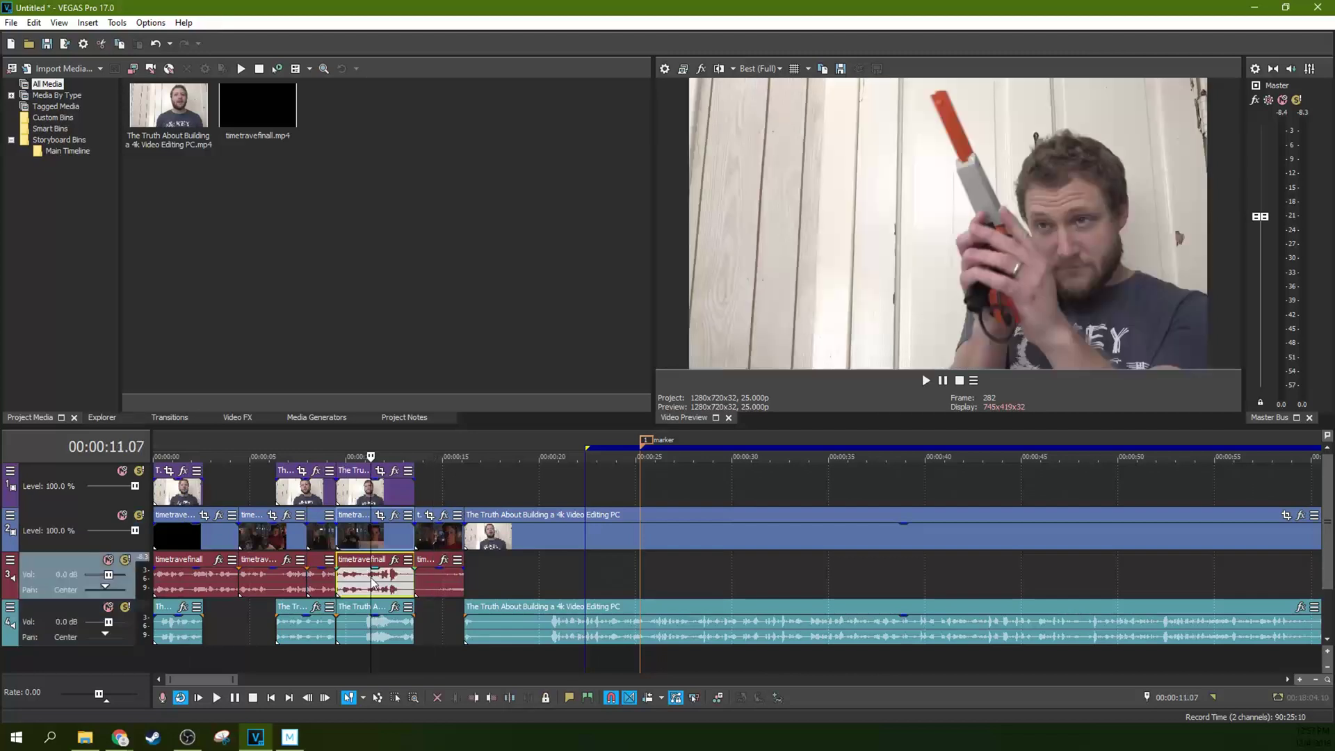
left_click_drag(367, 535, 391, 547)
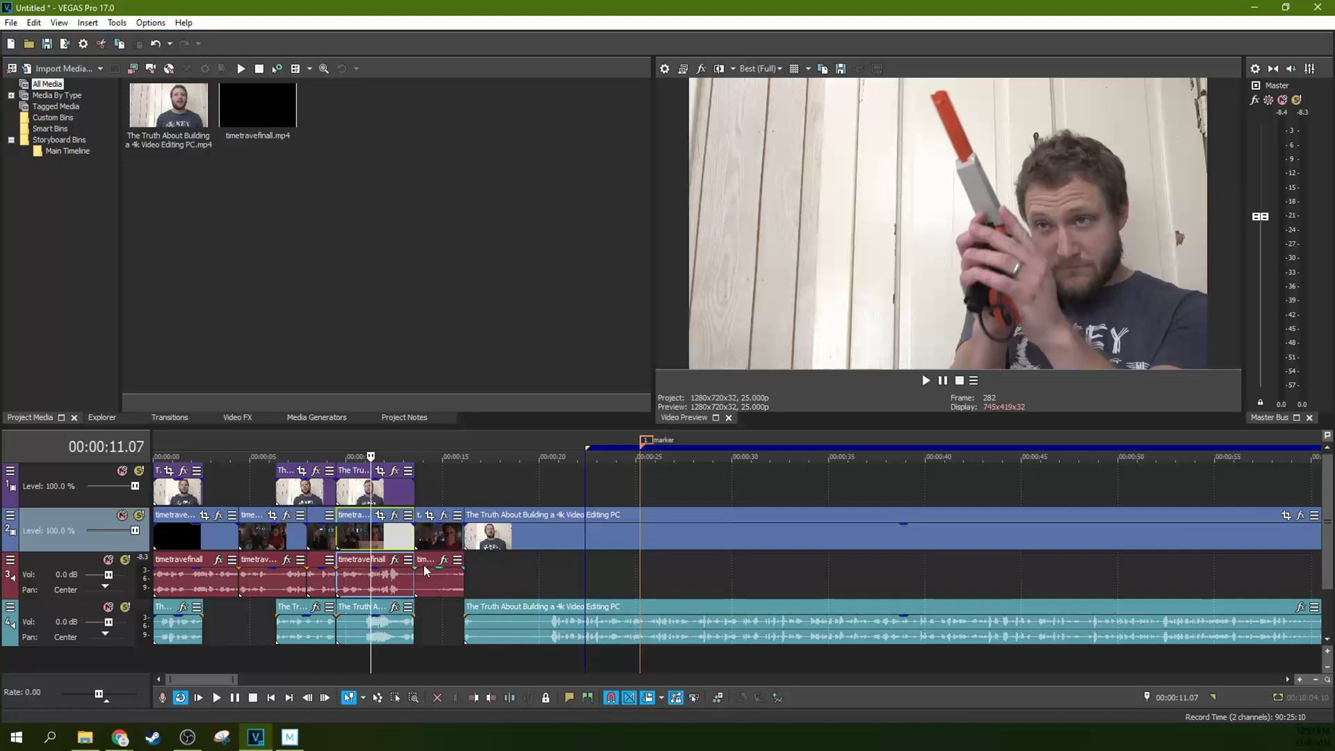
mouse_move(399, 546)
left_mouse_down()
mouse_move(407, 540)
mouse_move(396, 544)
left_mouse_up()
Select the long track 4 audio, the short track 2 clip with audio, and the long track 2 clip.
left_click(525, 607)
left_click(374, 483)
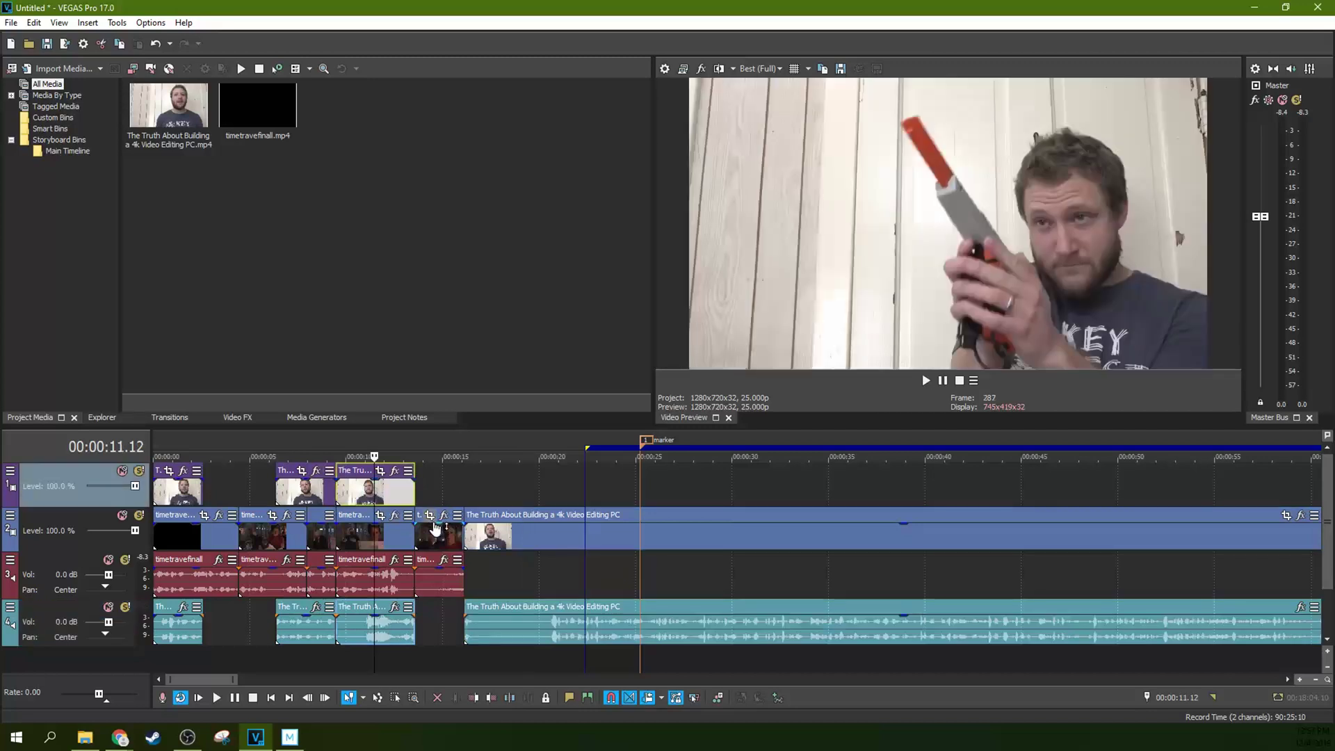
left_click(434, 532)
left_click(519, 536)
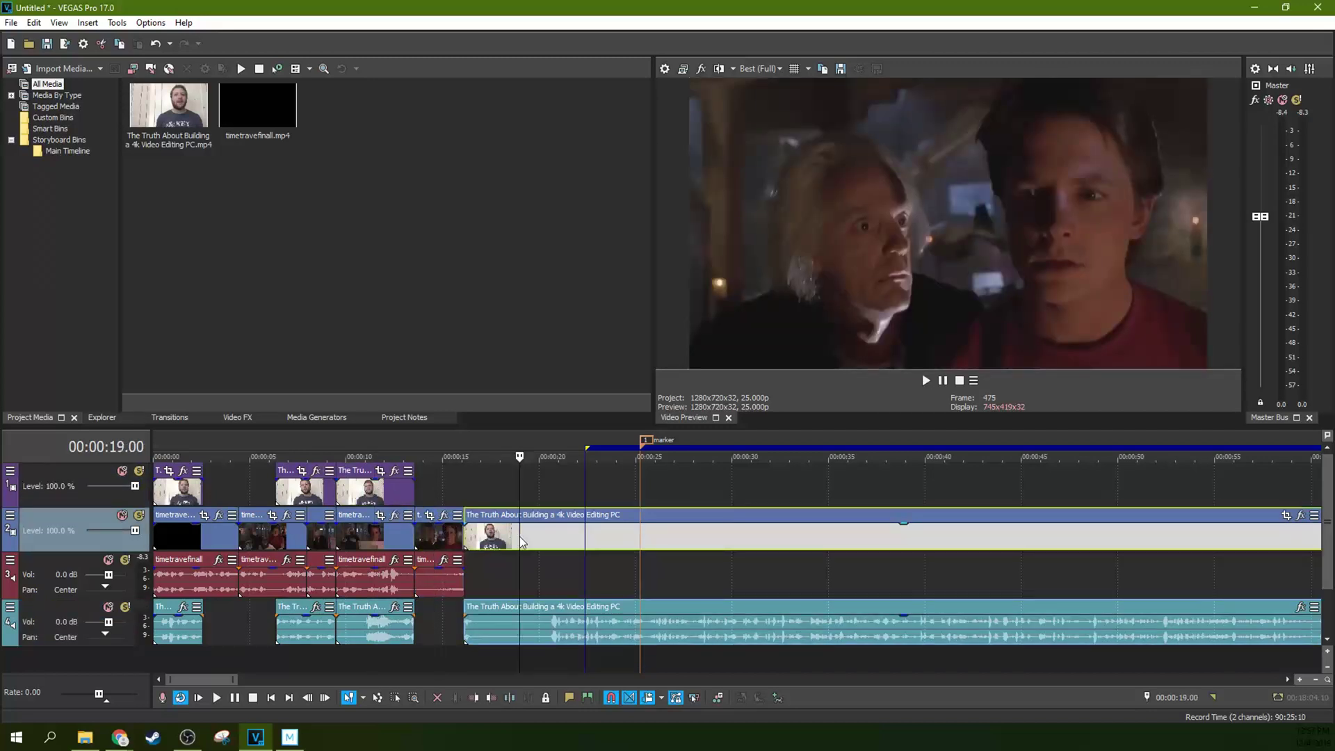
Push the short clip and later clips right, then preview around the short track 2 clip.
mouse_move(440, 546)
left_mouse_down()
mouse_move(461, 540)
mouse_move(452, 547)
left_mouse_up()
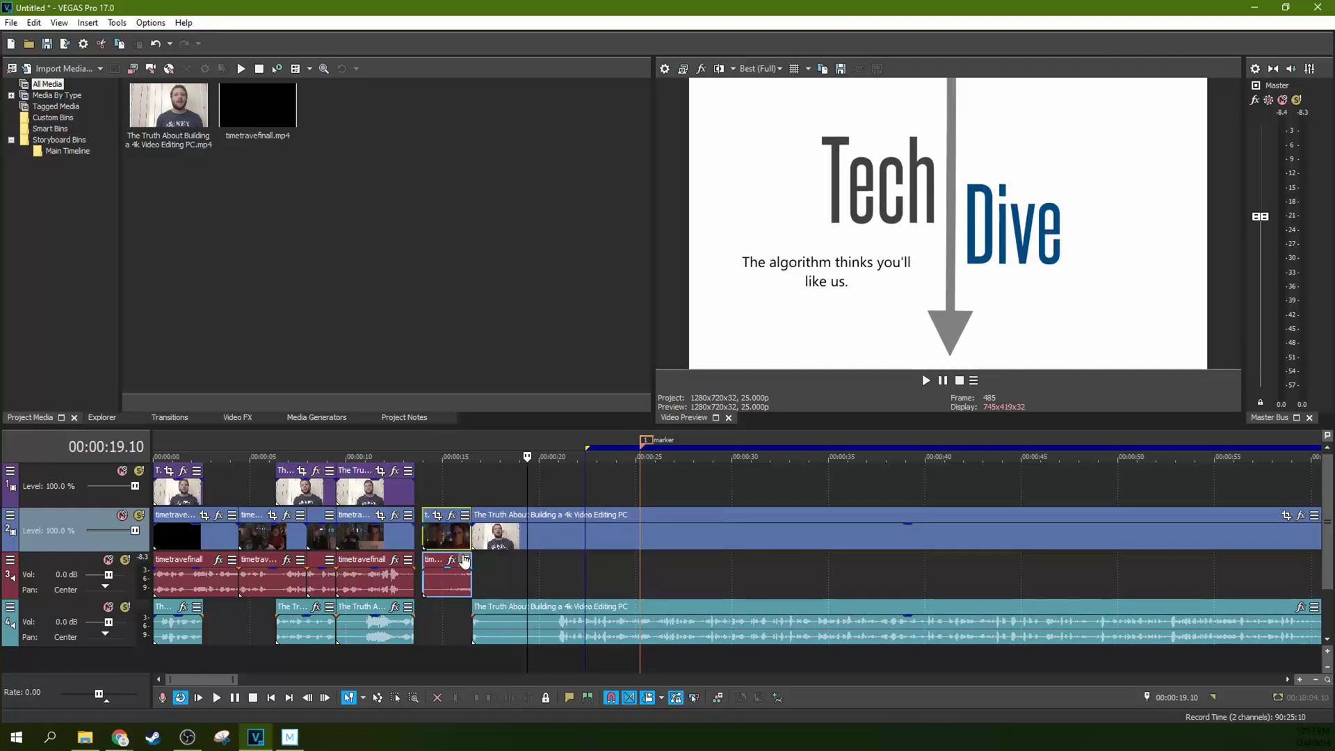
left_click(448, 537)
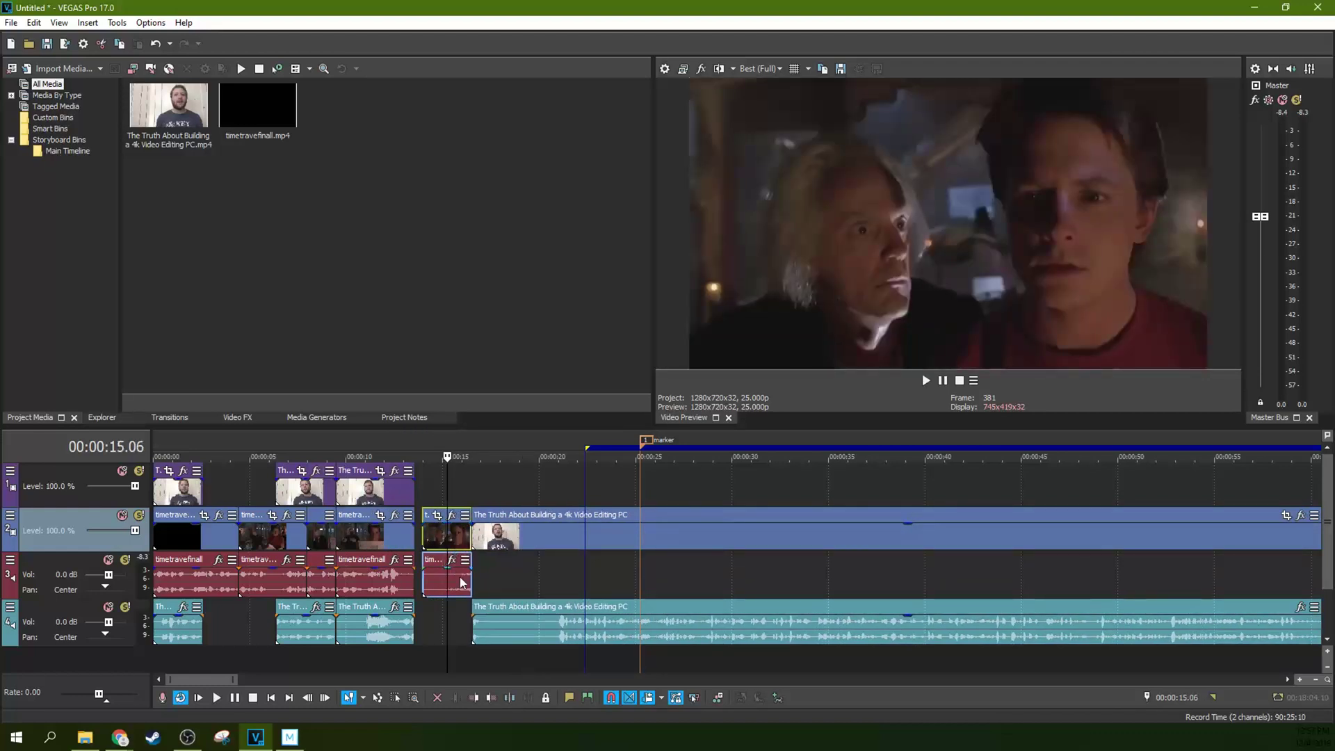
left_click(453, 544)
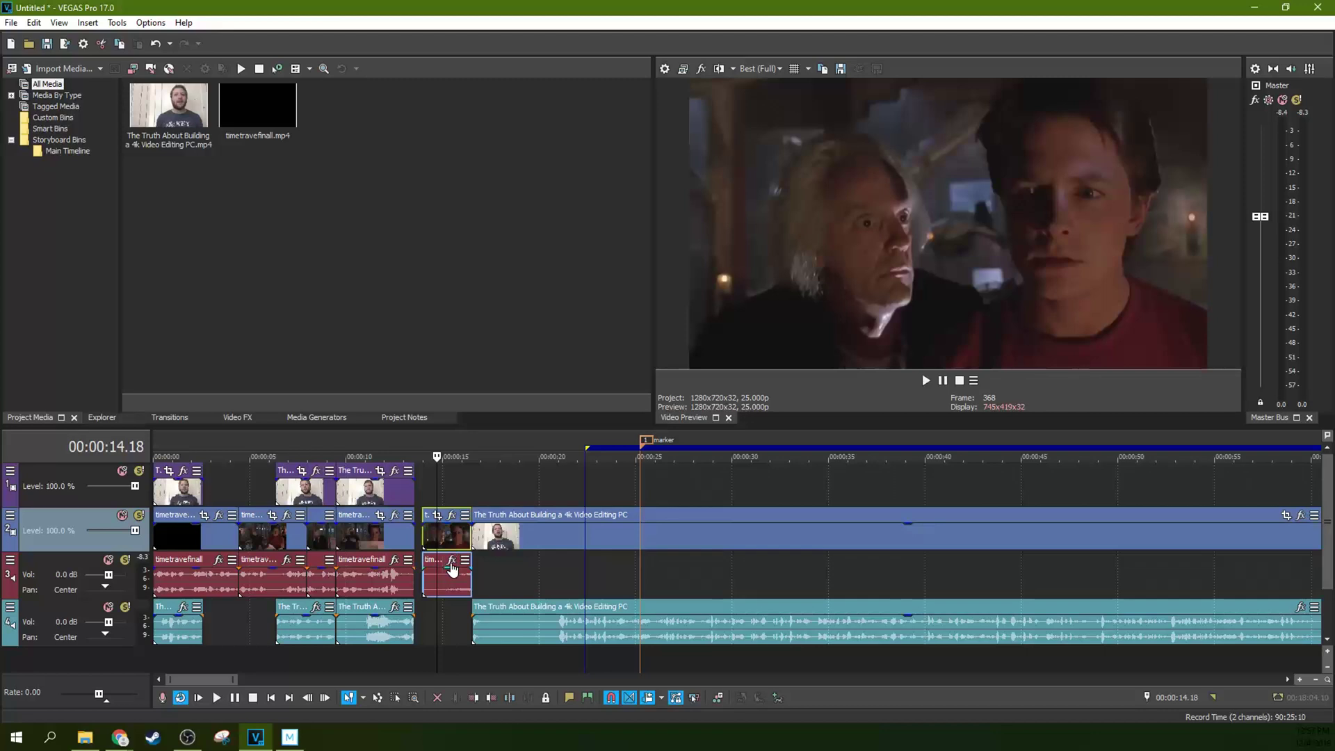
left_click(453, 543)
left_click(452, 574)
left_click(481, 542)
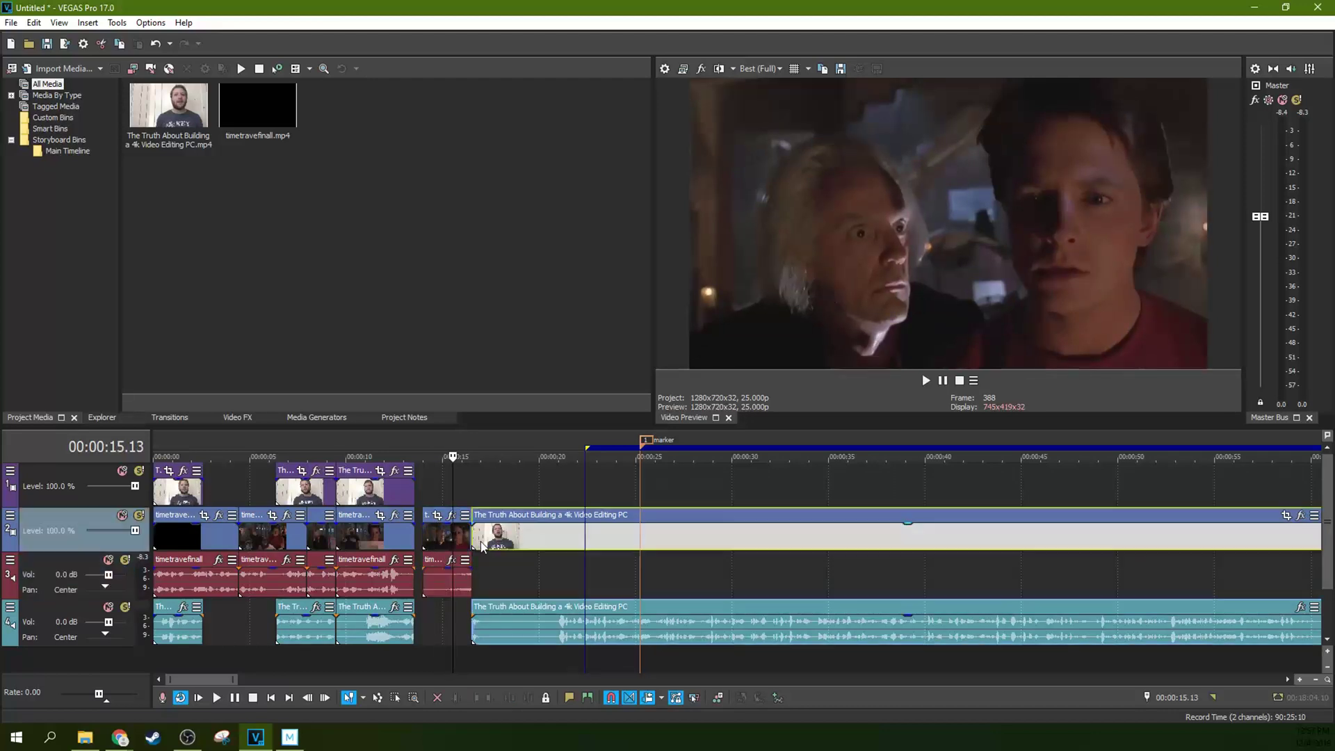
Shift the short clips and later material slightly right, toggle grouping, and slide the short video clip.
left_click(525, 621)
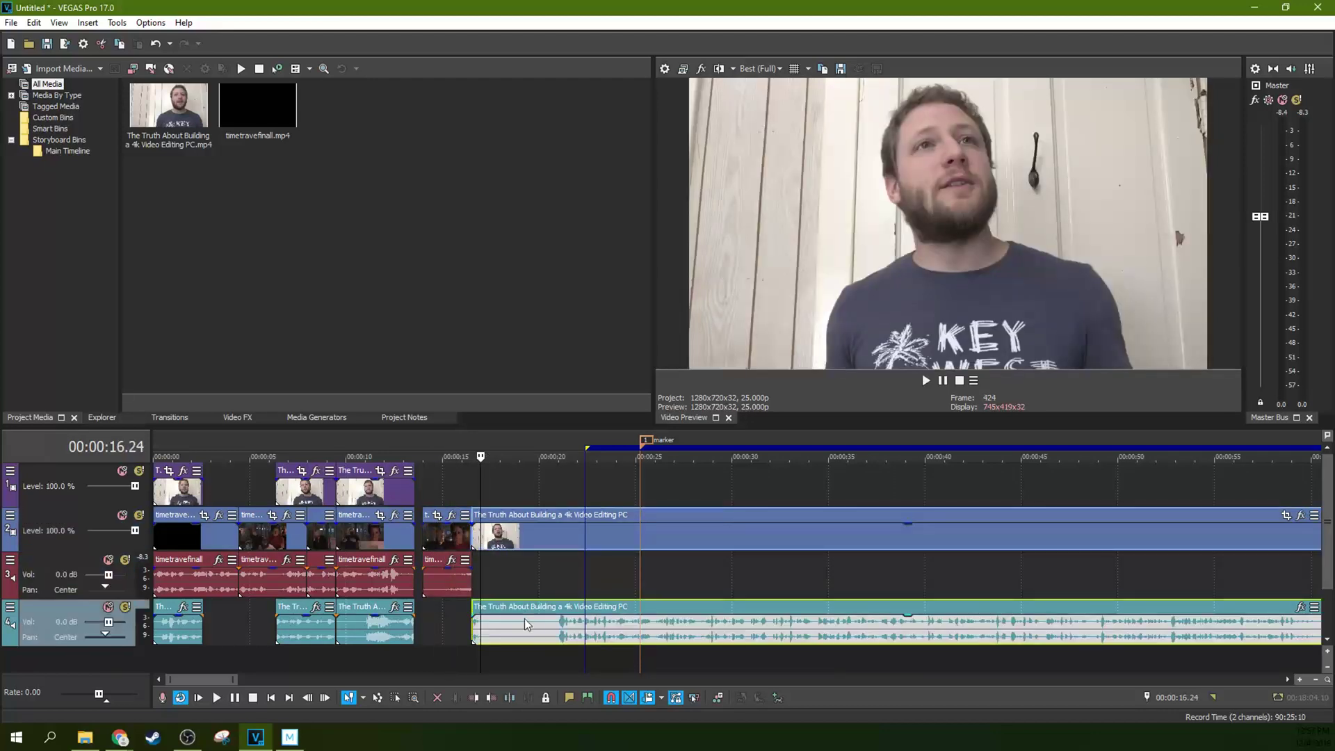
left_click(453, 543)
left_click_drag(453, 538, 462, 540)
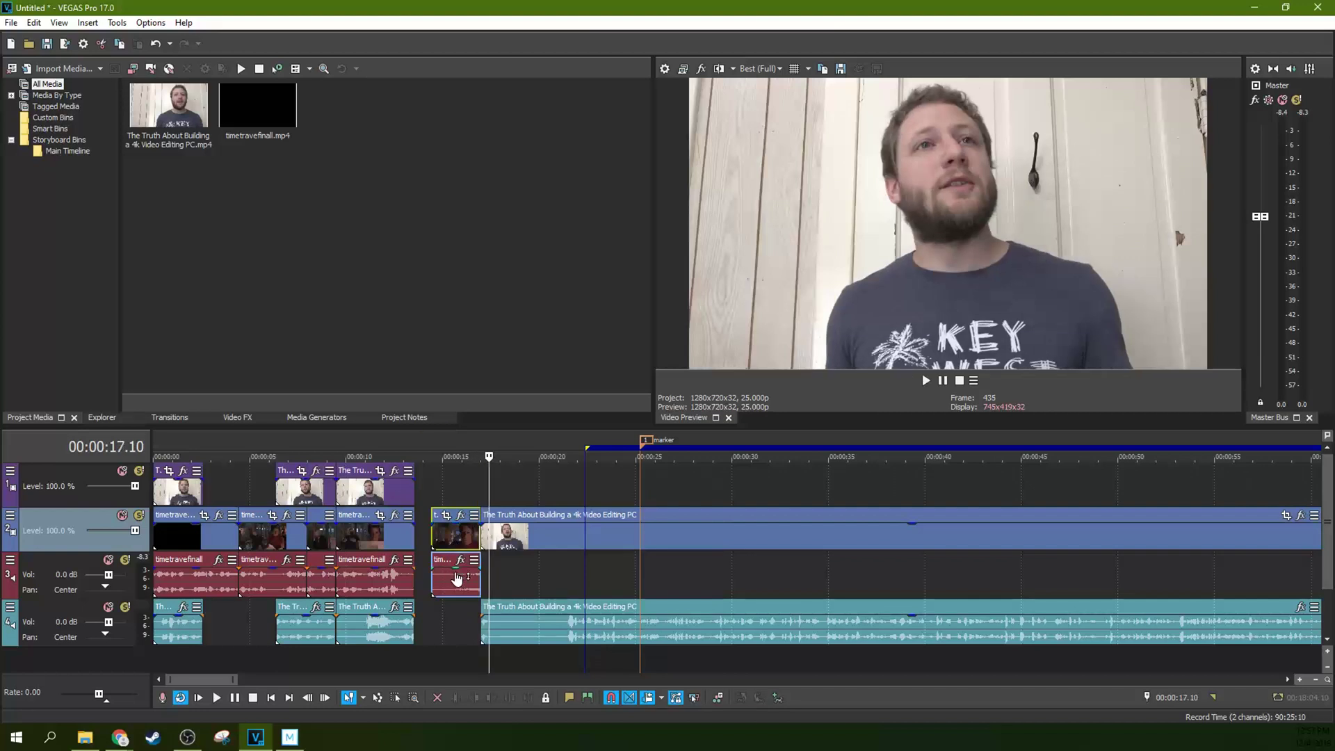
left_click_drag(452, 541, 470, 540)
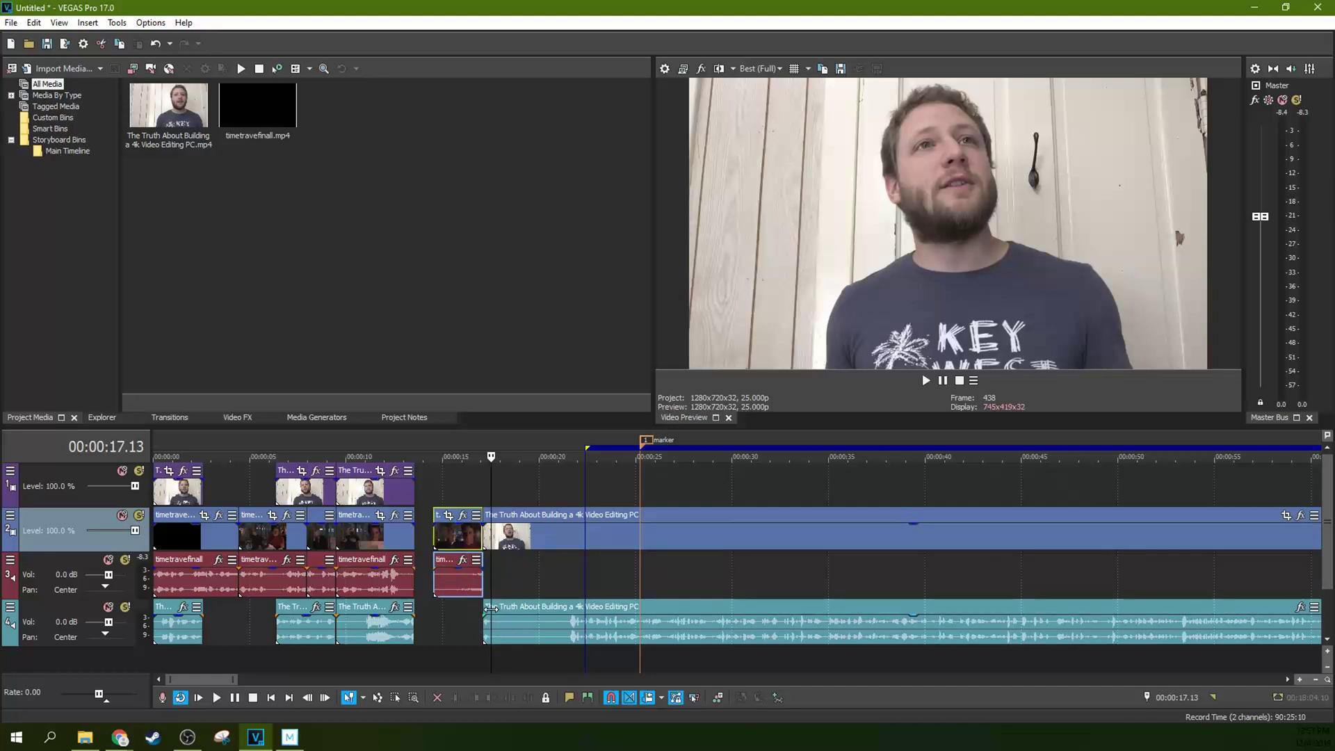
left_click(694, 697)
mouse_move(448, 537)
left_mouse_down()
mouse_move(577, 543)
mouse_move(464, 539)
left_mouse_up()
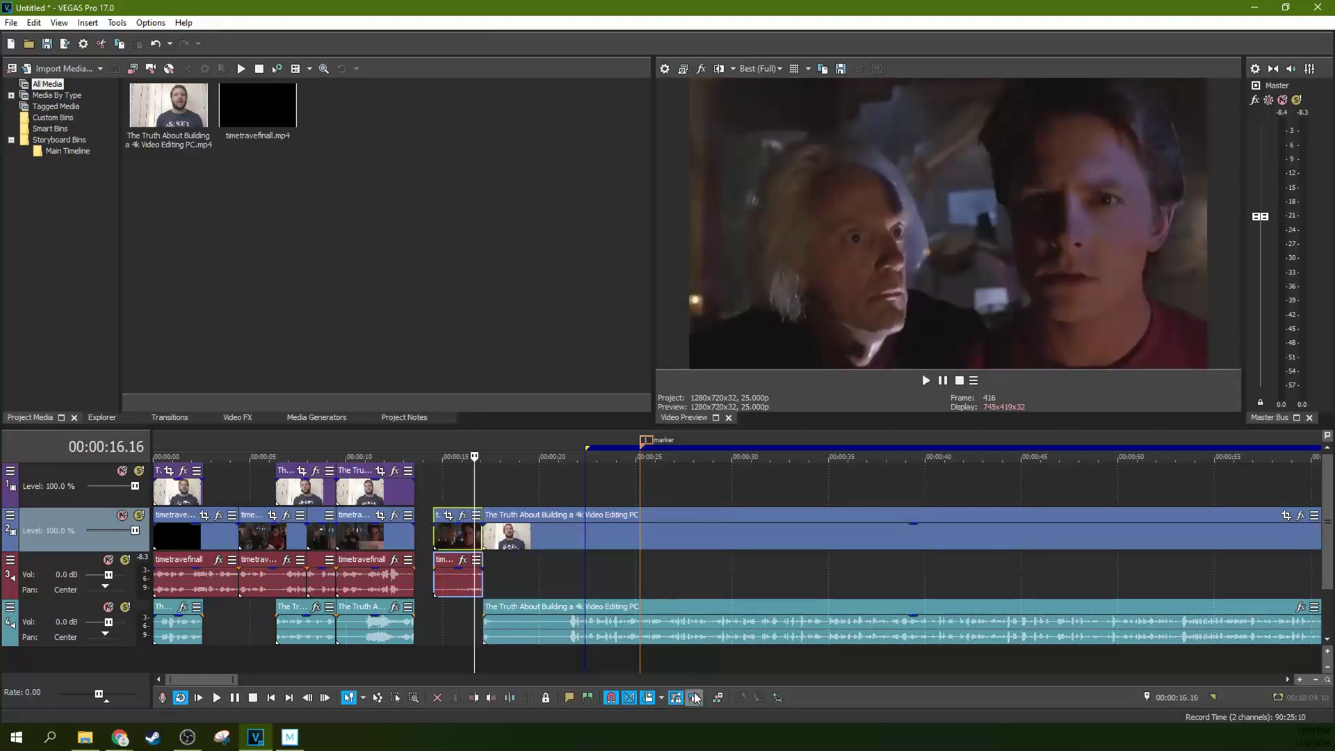
Turn on Auto Ripple and test-drag the short clip so later clips follow.
left_click(661, 699)
left_click(658, 681)
left_click_drag(443, 543, 465, 535)
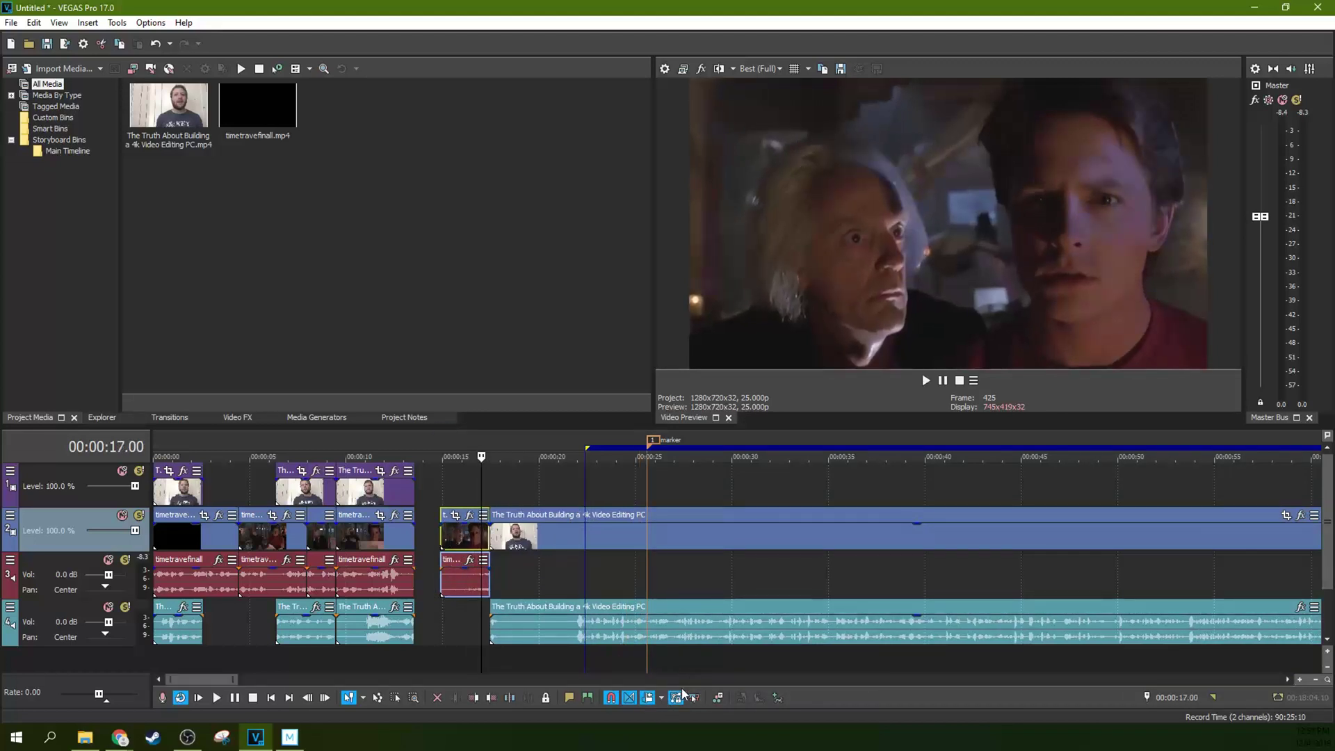
left_click_drag(450, 544, 343, 545)
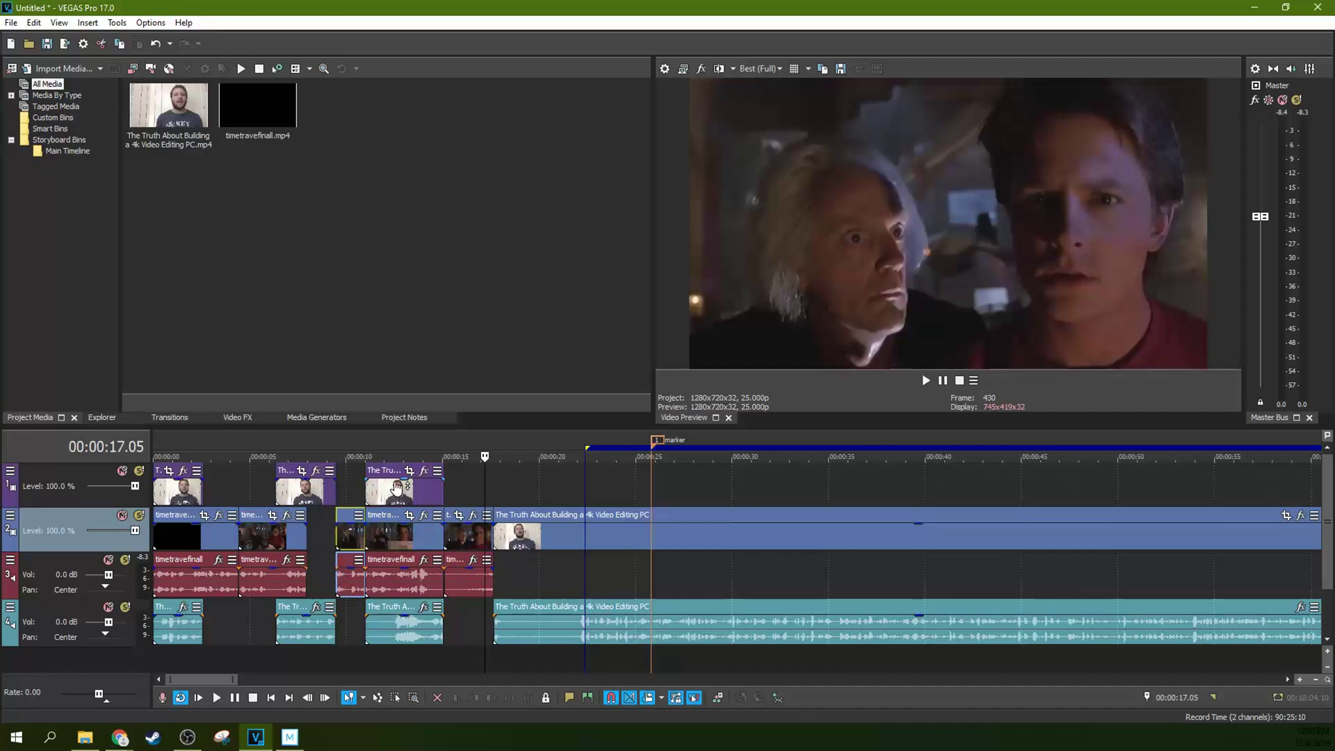
left_click_drag(349, 544, 327, 544)
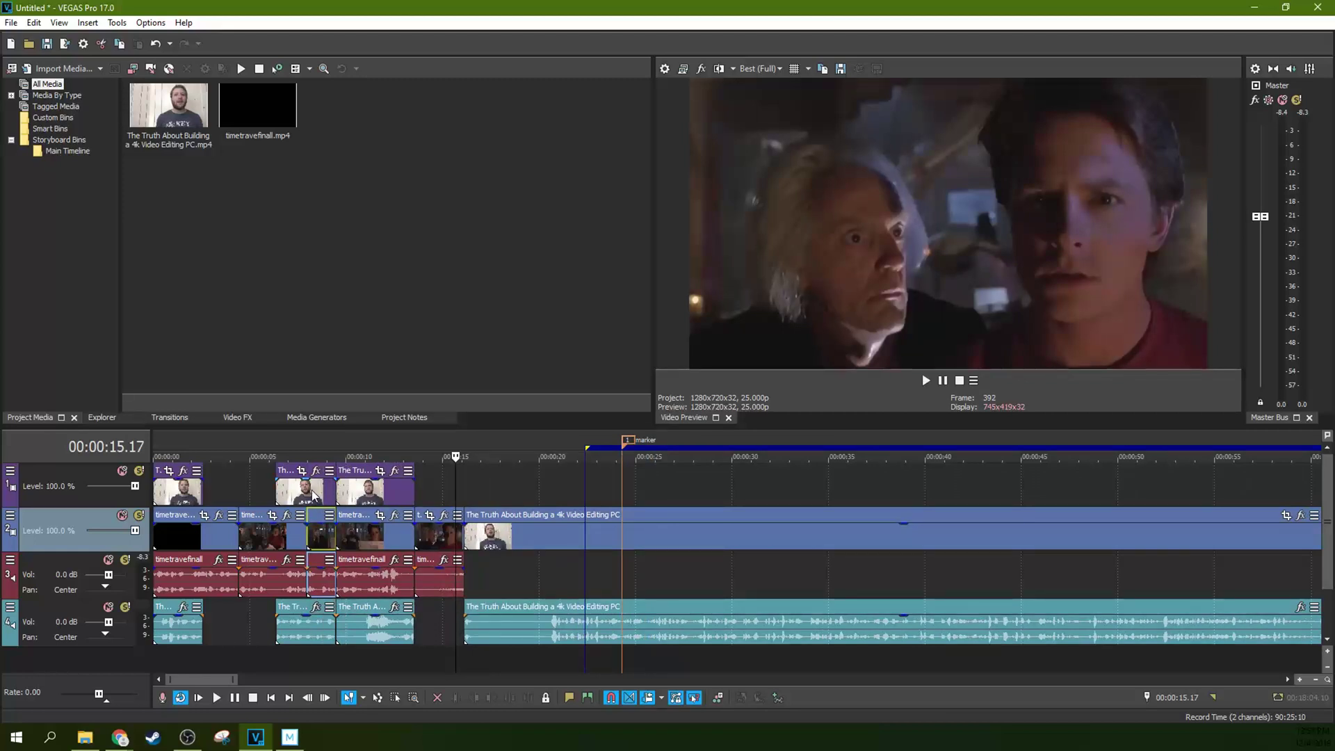
left_click_drag(316, 539, 327, 546)
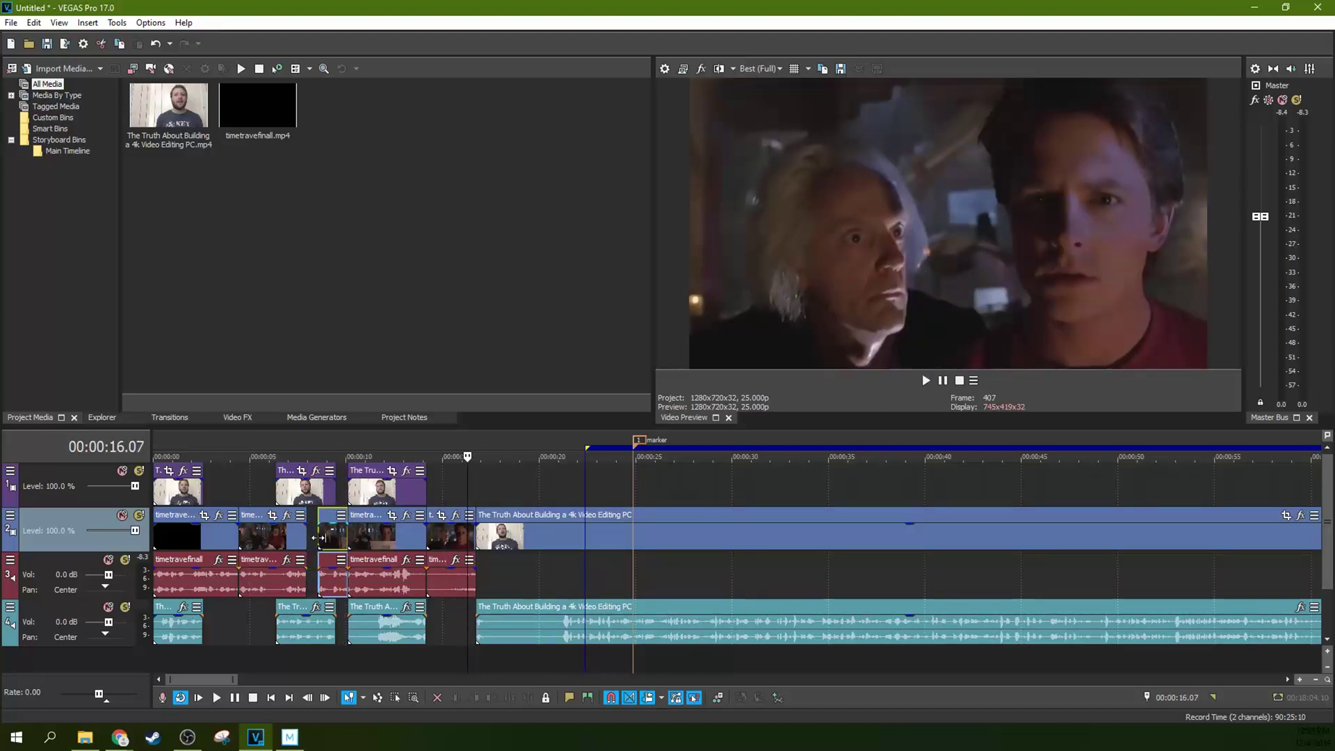
Delete material at 00:00:08.14 so all later clips ripple left to close the gap.
left_click(318, 536)
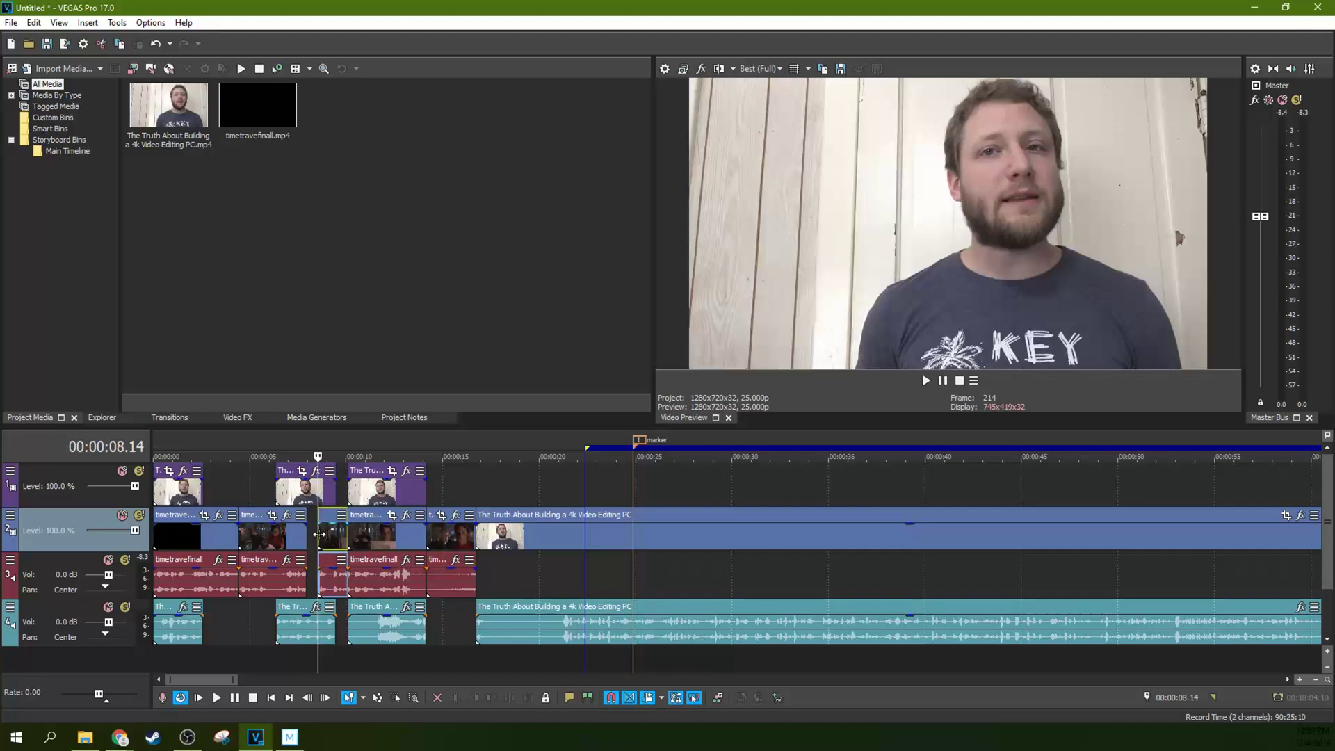
key("Delete")
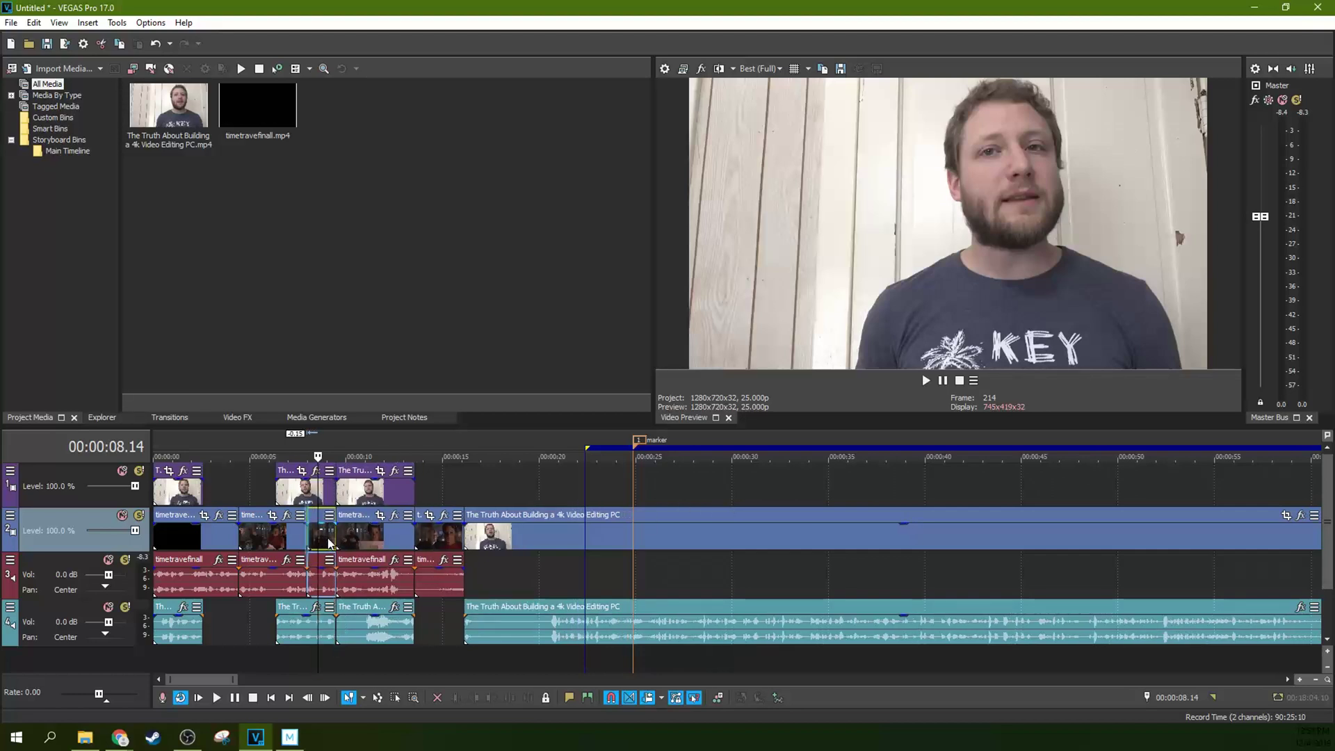
left_click(662, 697)
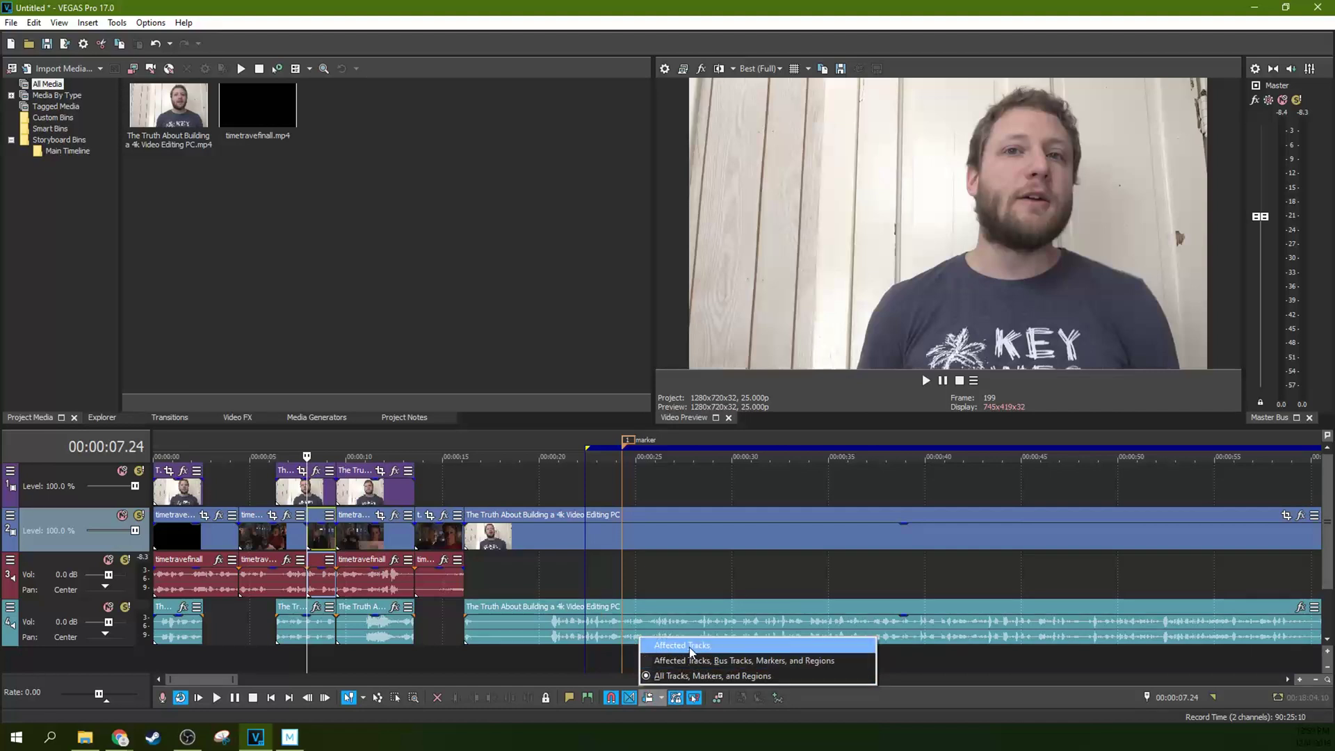
Set the ripple mode to All Tracks, Markers, and Regions after trying Affected Tracks.
left_click(691, 647)
left_click(661, 697)
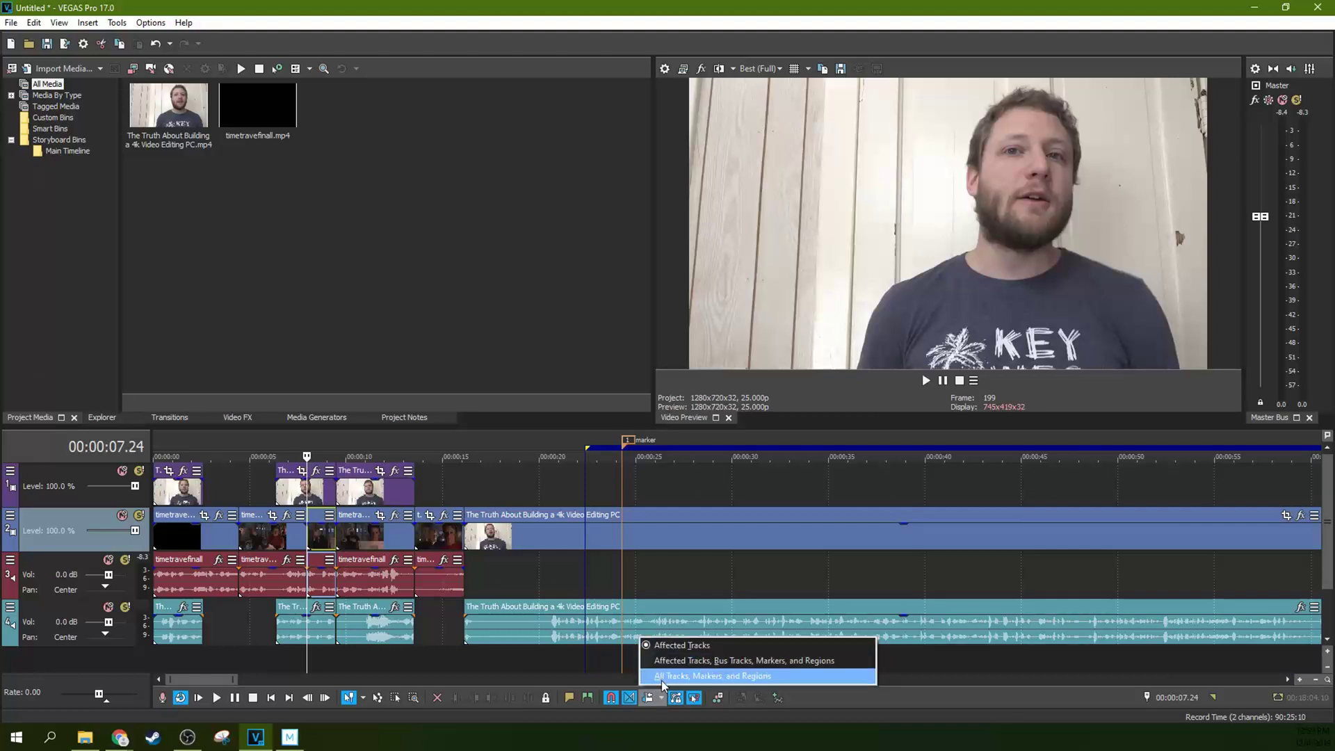
left_click(661, 678)
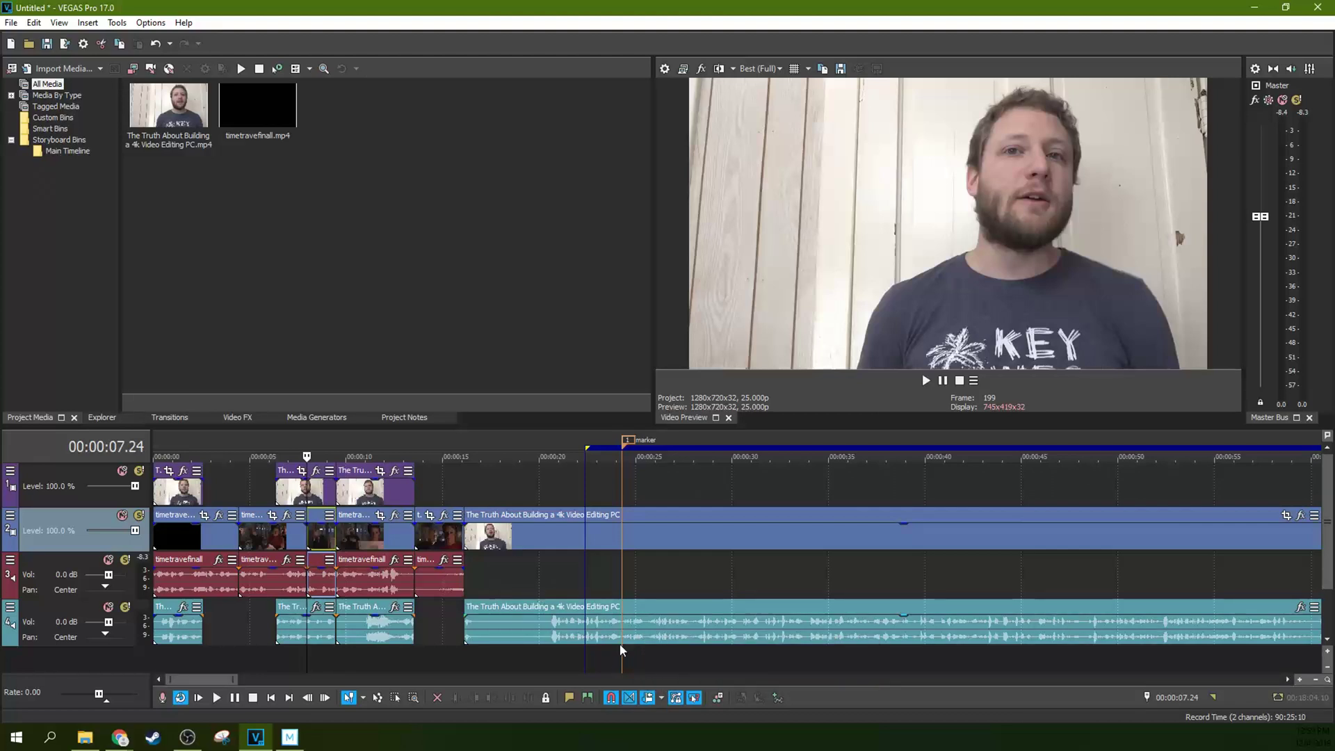
Test-slide the first track 2 clip, then restore the clips to the timeline start.
left_click(219, 536)
mouse_move(188, 539)
left_mouse_down()
mouse_move(297, 531)
mouse_move(180, 530)
left_mouse_up()
left_click(178, 532)
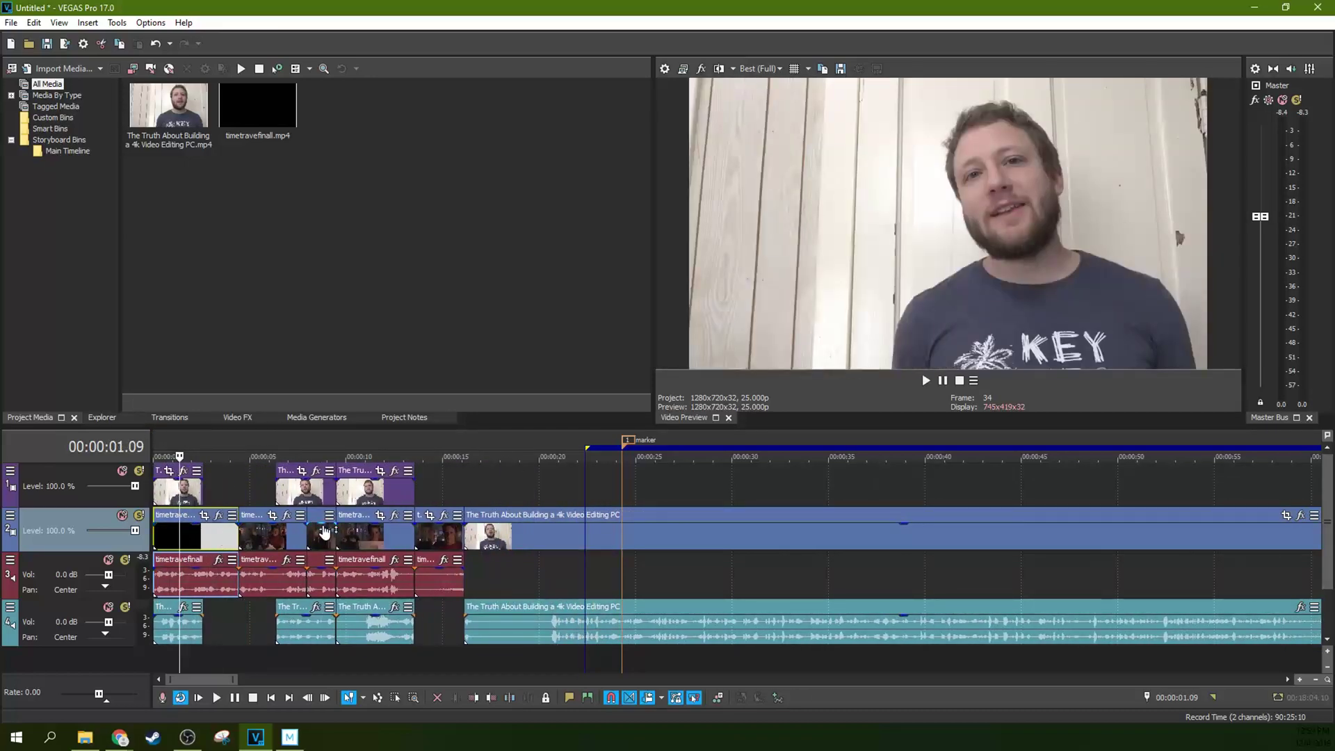
left_click(204, 542)
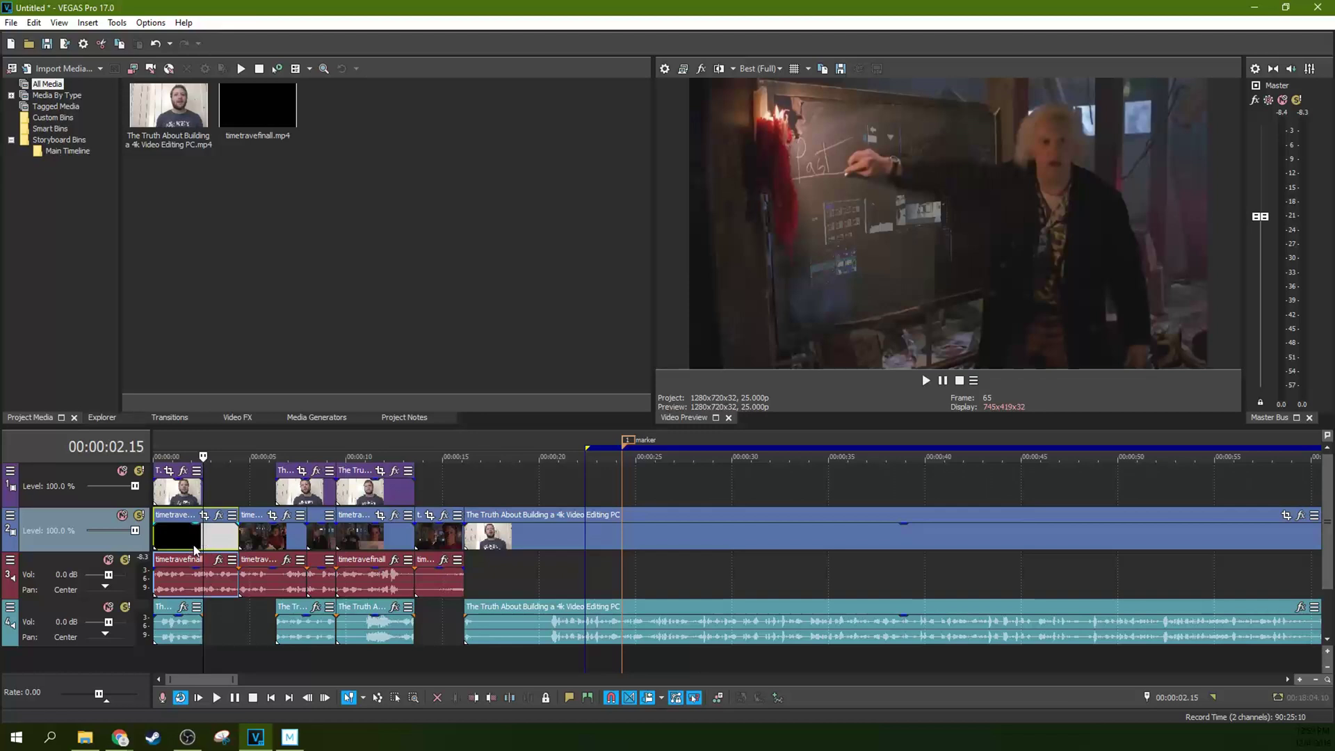
left_click(167, 549)
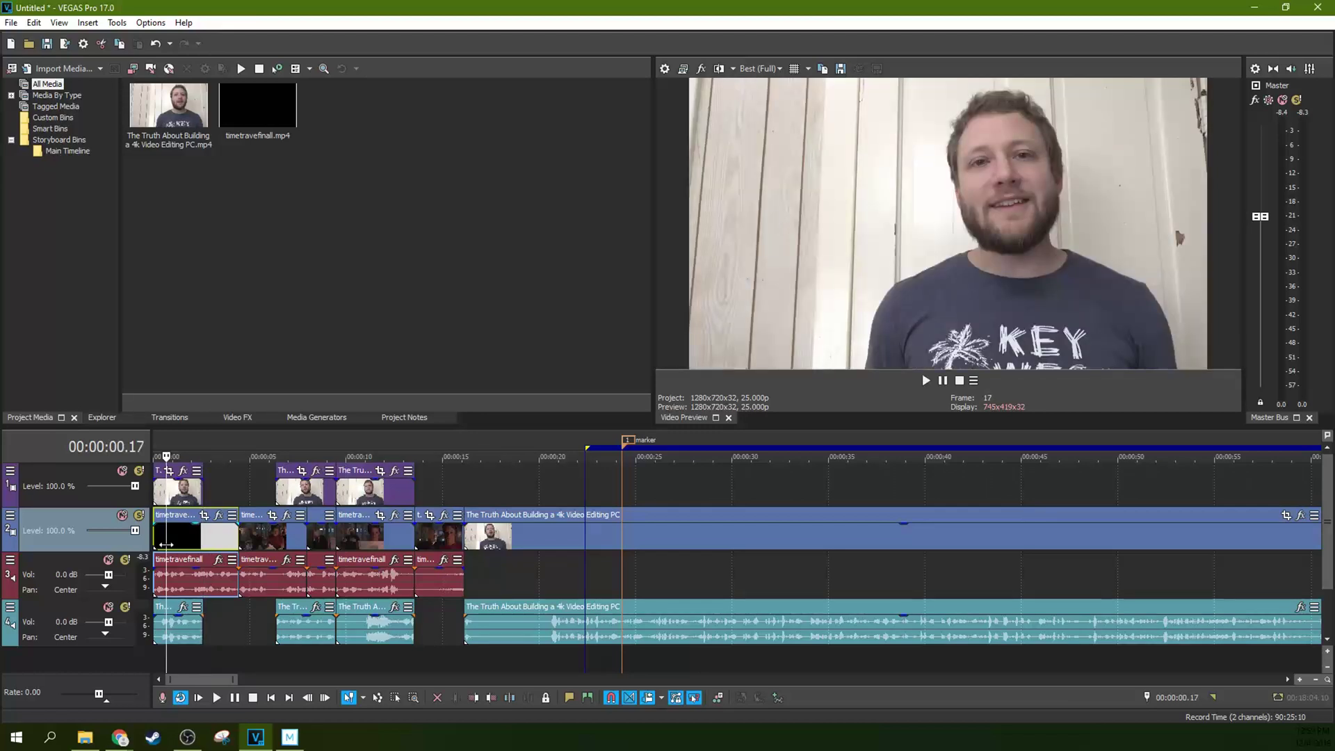